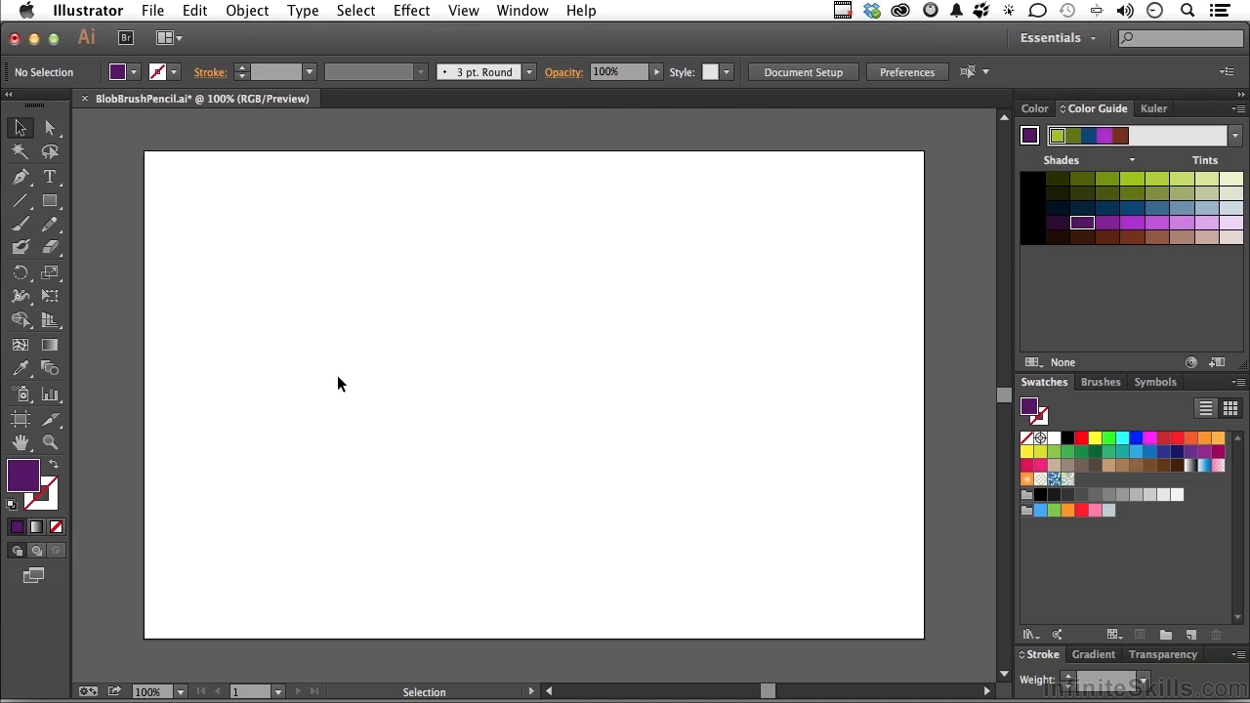
# Open the Blob Brush tool options and set the default brush angle to 34° and roundness to 29%
pyautogui.doubleClick(21, 248)
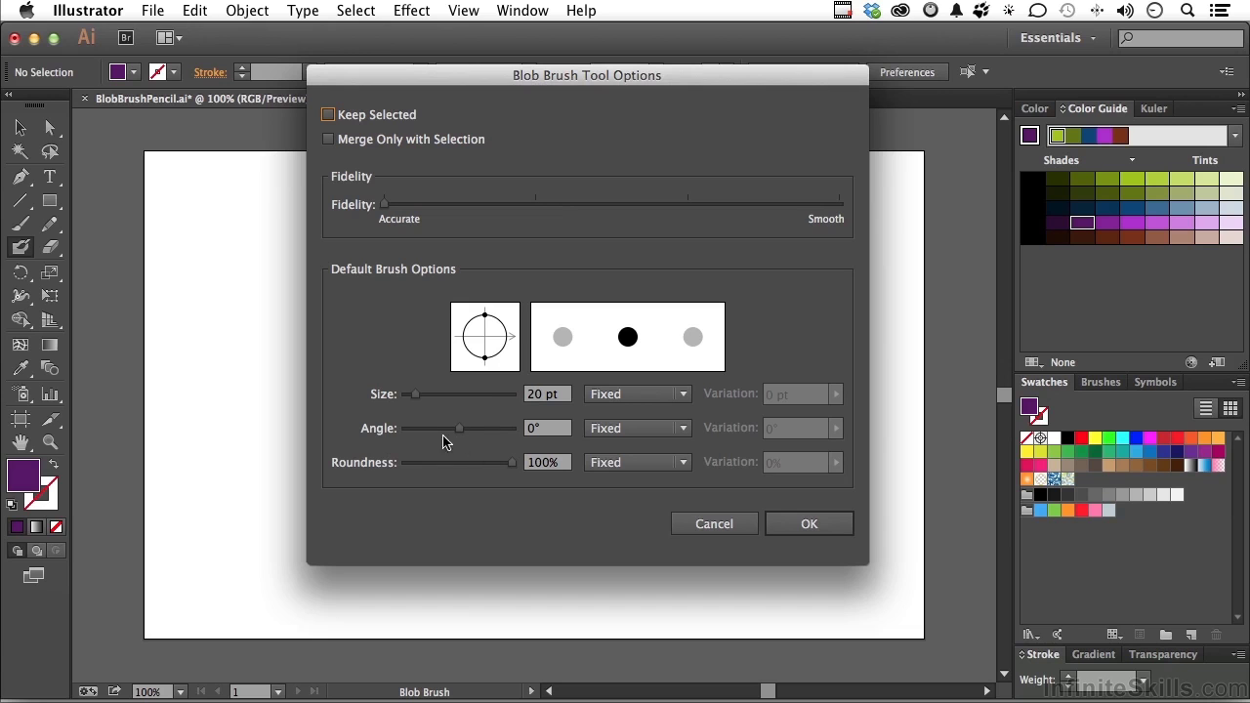
pyautogui.moveTo(515, 343); pyautogui.dragTo(509, 326)
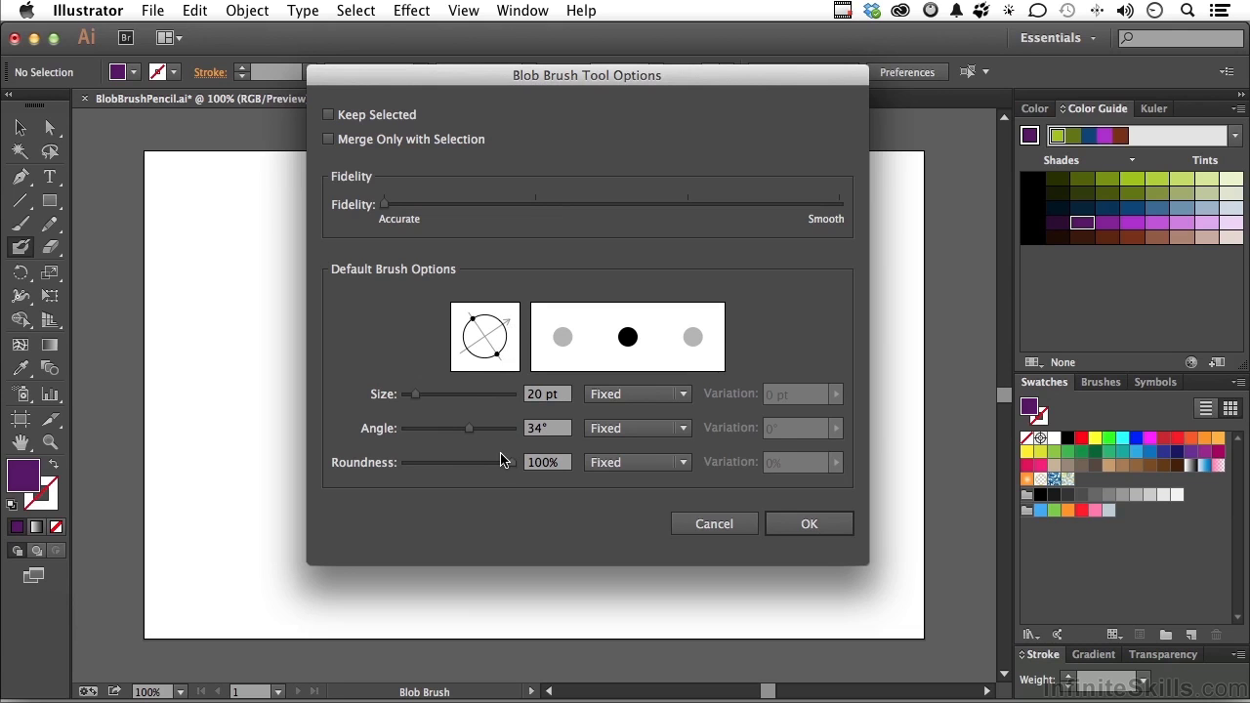
pyautogui.moveTo(498, 359); pyautogui.dragTo(491, 344)
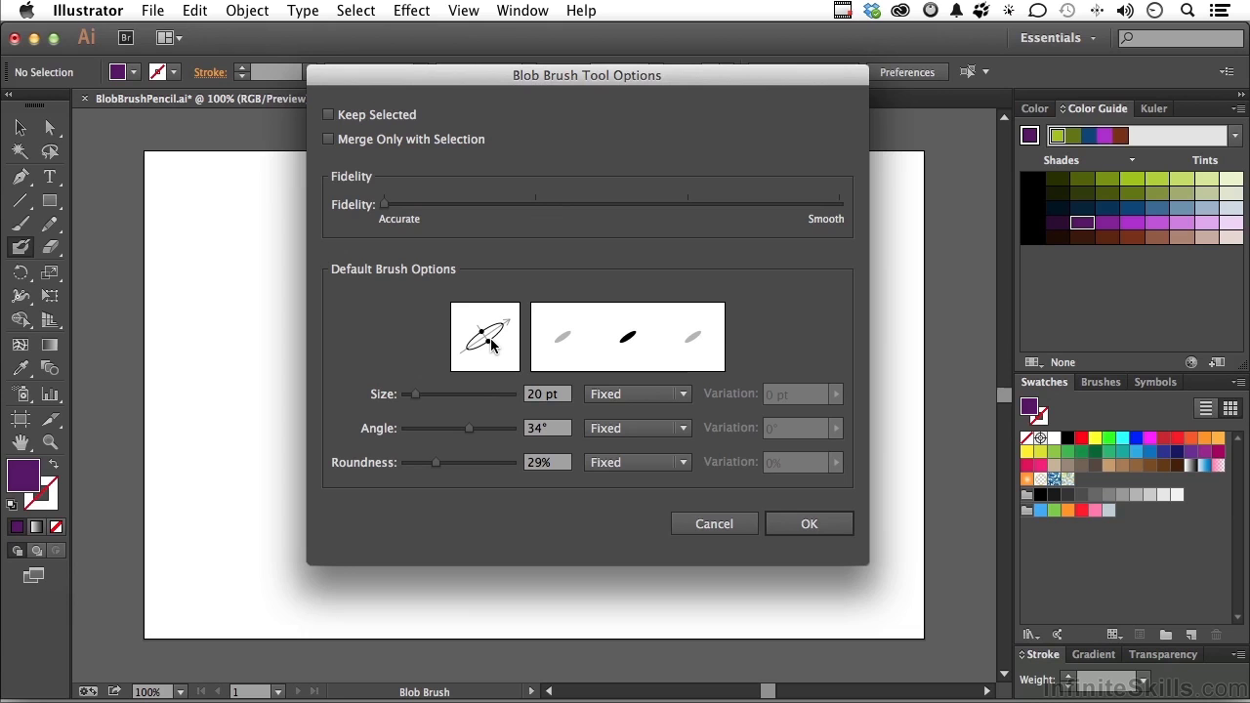
# Reset the Blob Brush to a round tip with 100% roundness and a 0° angle
pyautogui.moveTo(491, 343); pyautogui.dragTo(516, 376)
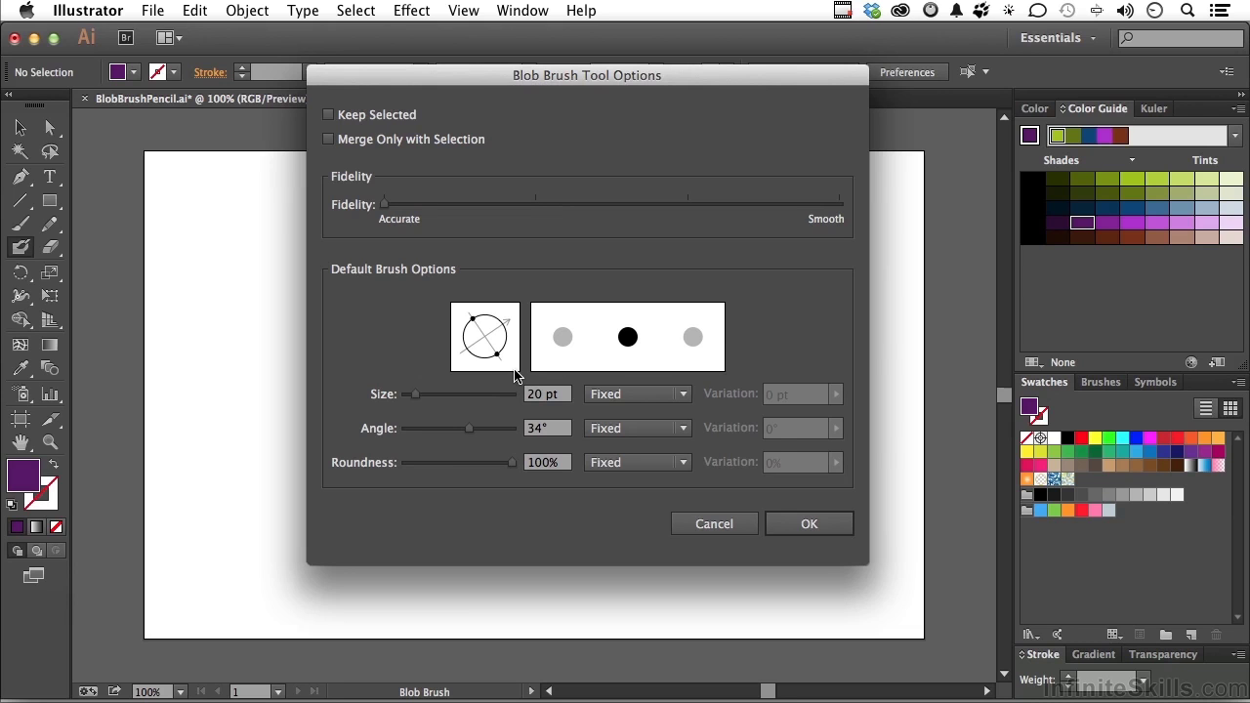
pyautogui.click(558, 430)
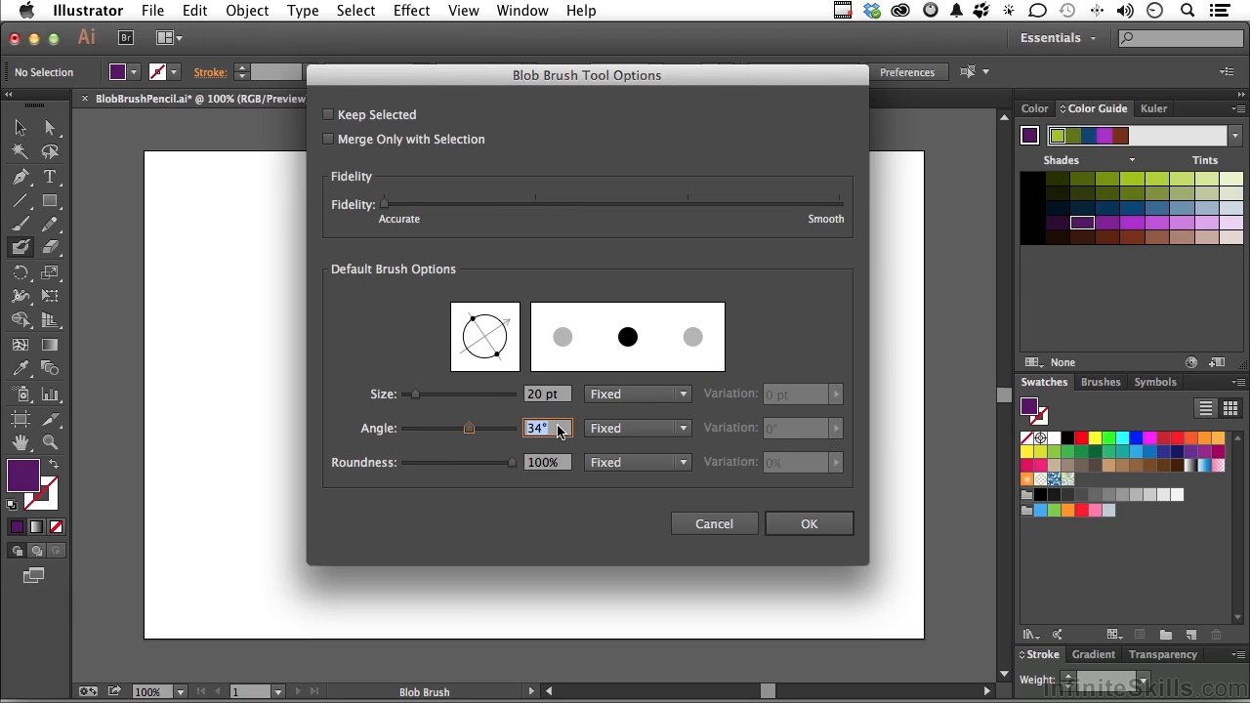
pyautogui.write('0')
pyautogui.press('Tab')
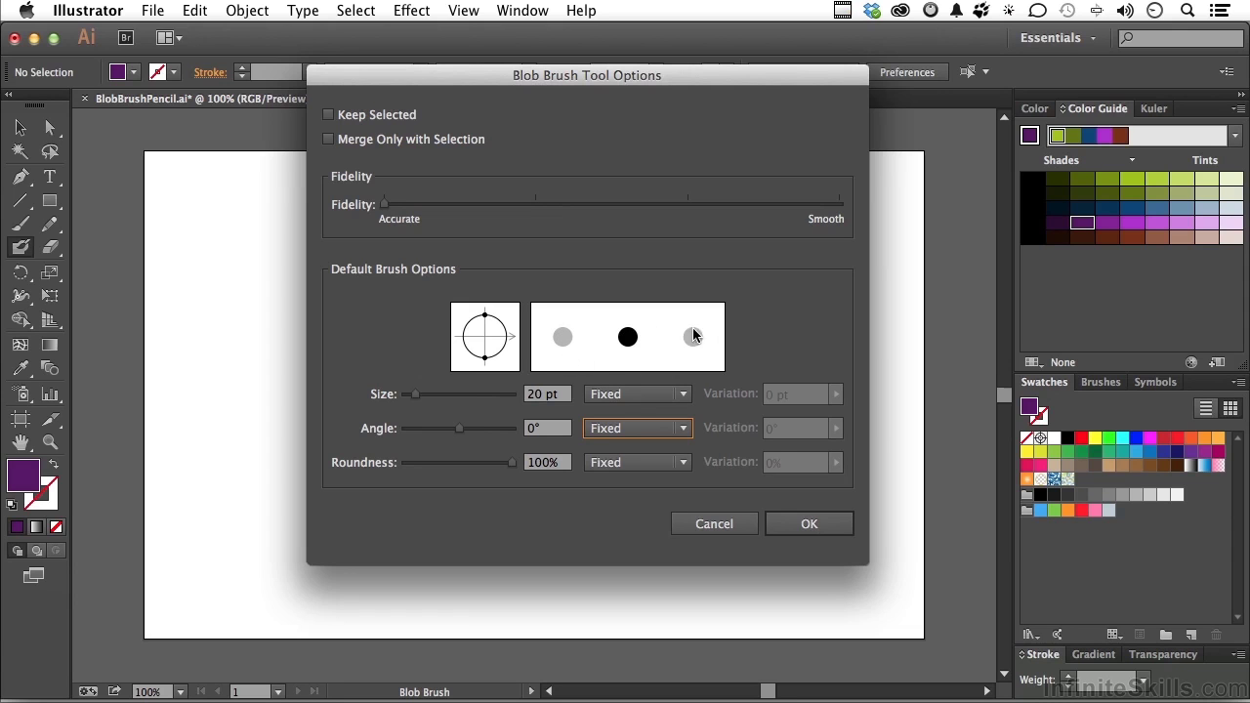
# Make the brush size respond to Pressure with a 20 pt variation and apply the Blob Brush options
pyautogui.click(685, 396)
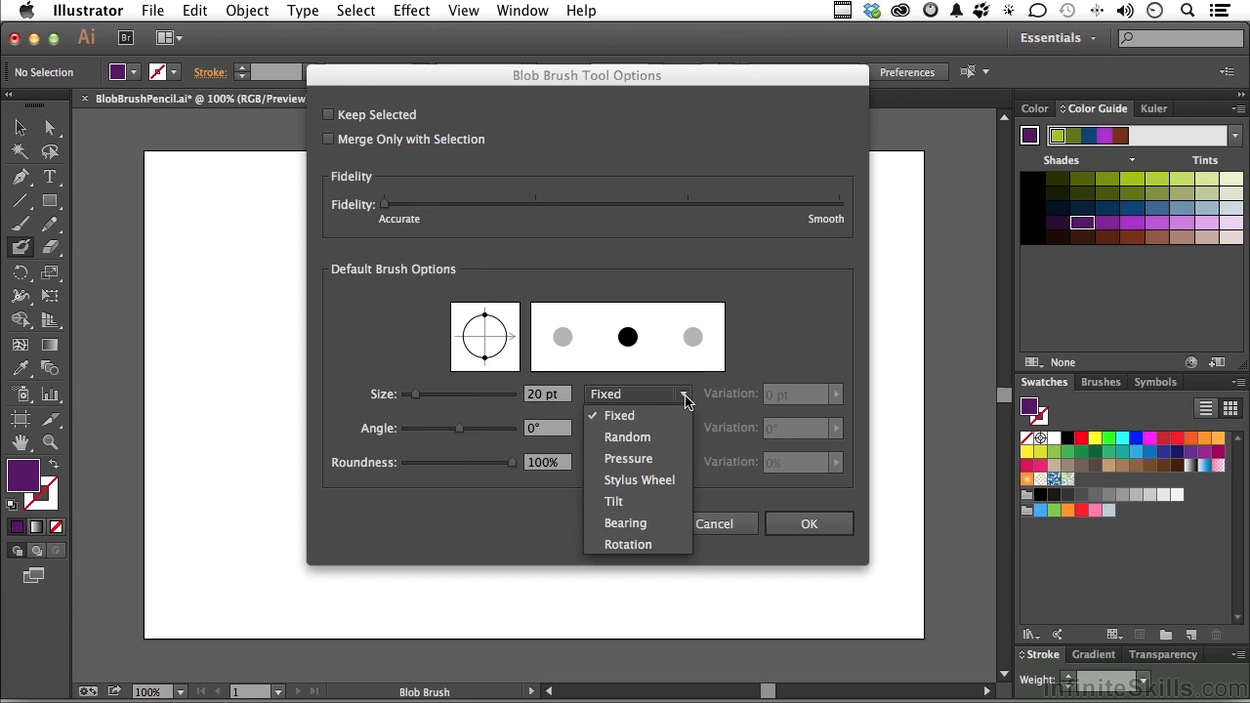
pyautogui.click(645, 458)
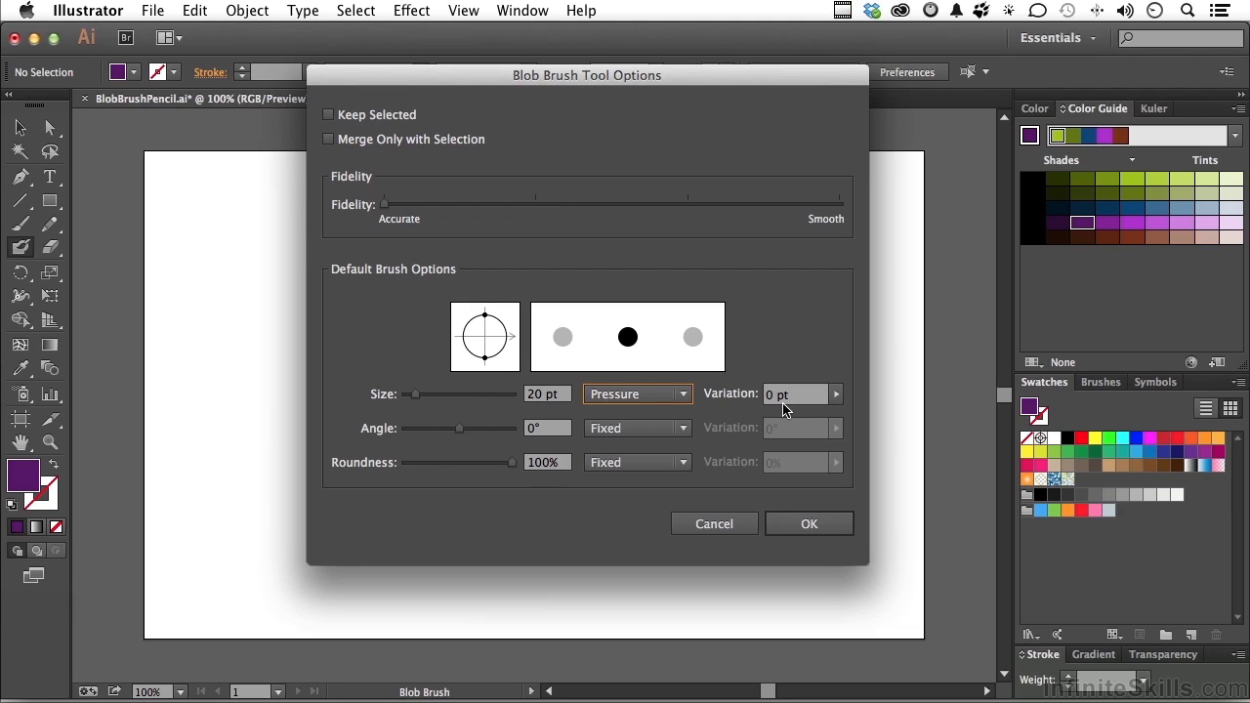
pyautogui.click(836, 395)
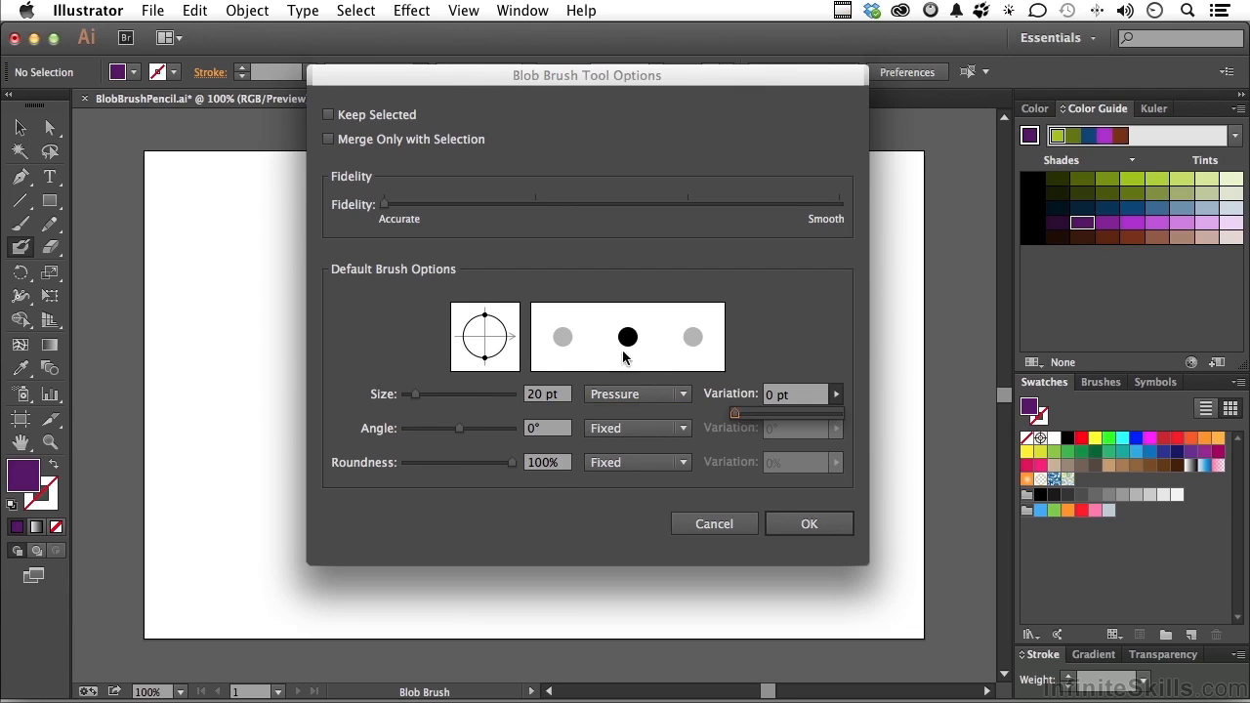
pyautogui.moveTo(737, 414); pyautogui.dragTo(858, 415)
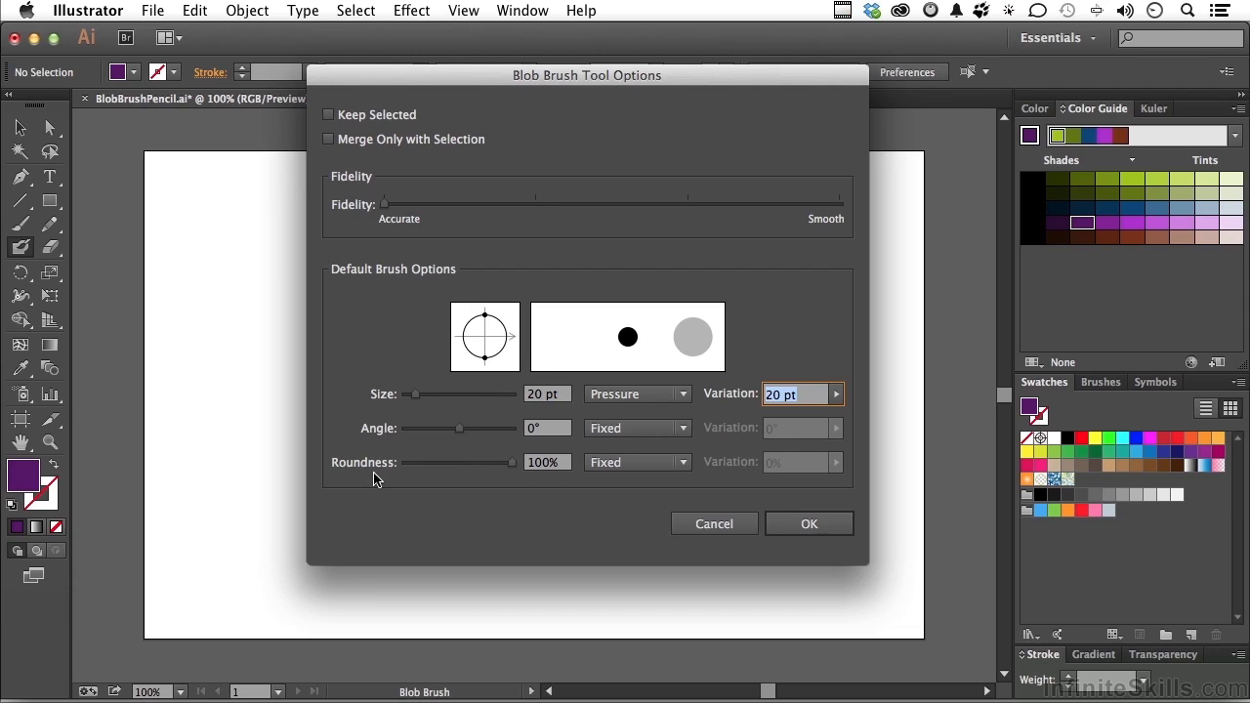
pyautogui.click(809, 525)
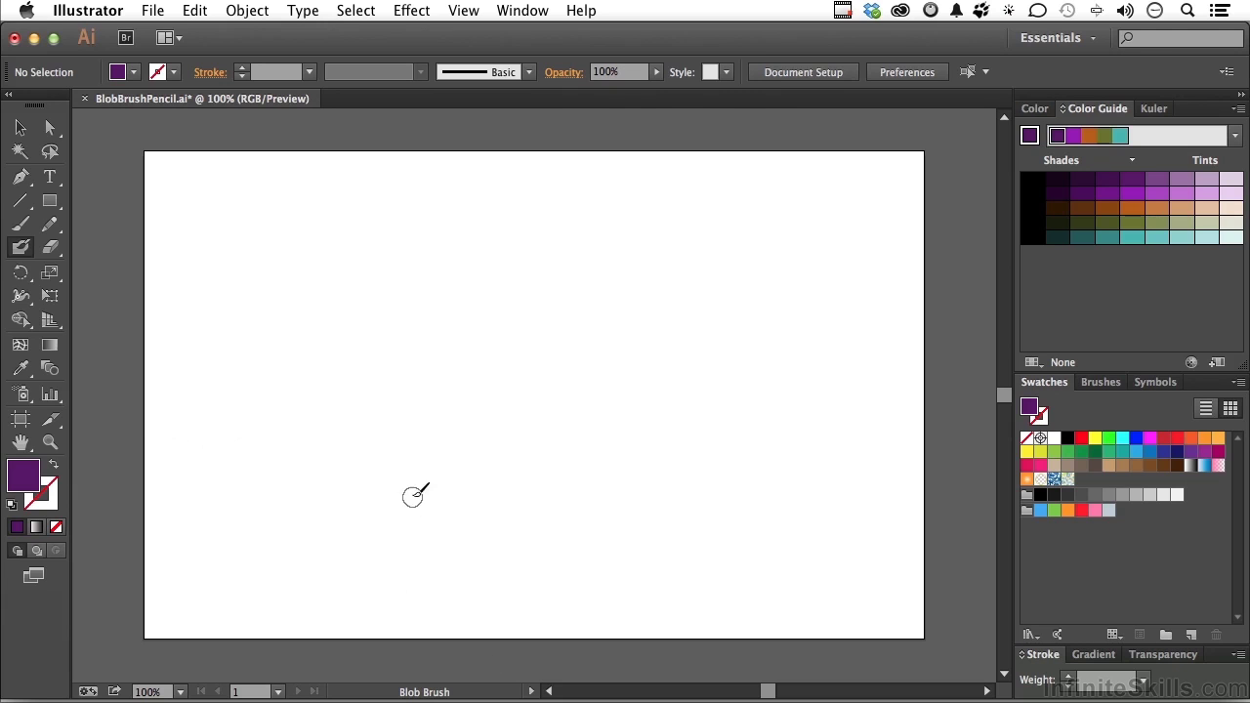
# Paint a wavy diagonal purple stroke with the Blob Brush and inspect it in Outline view before returning to Preview
pyautogui.moveTo(404, 513)
pyautogui.mouseDown()
pyautogui.moveTo(459, 477)
pyautogui.moveTo(520, 348)
pyautogui.mouseUp()
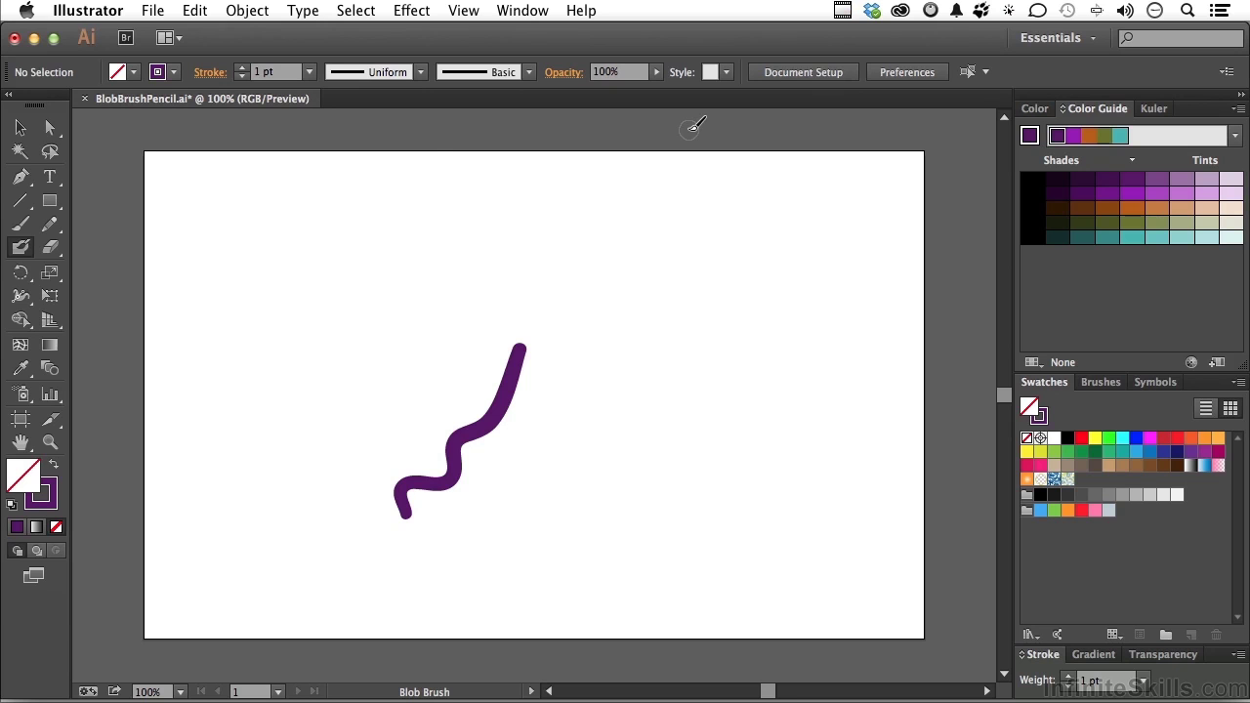
pyautogui.click(468, 11)
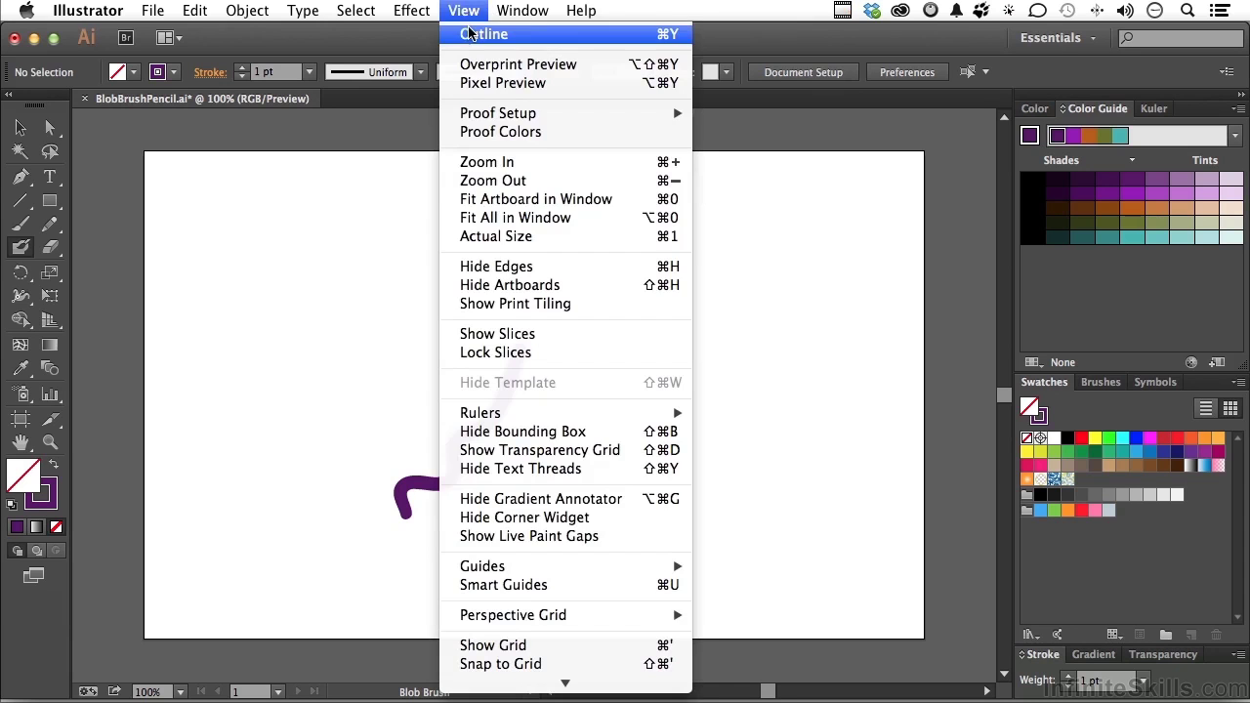
pyautogui.click(471, 34)
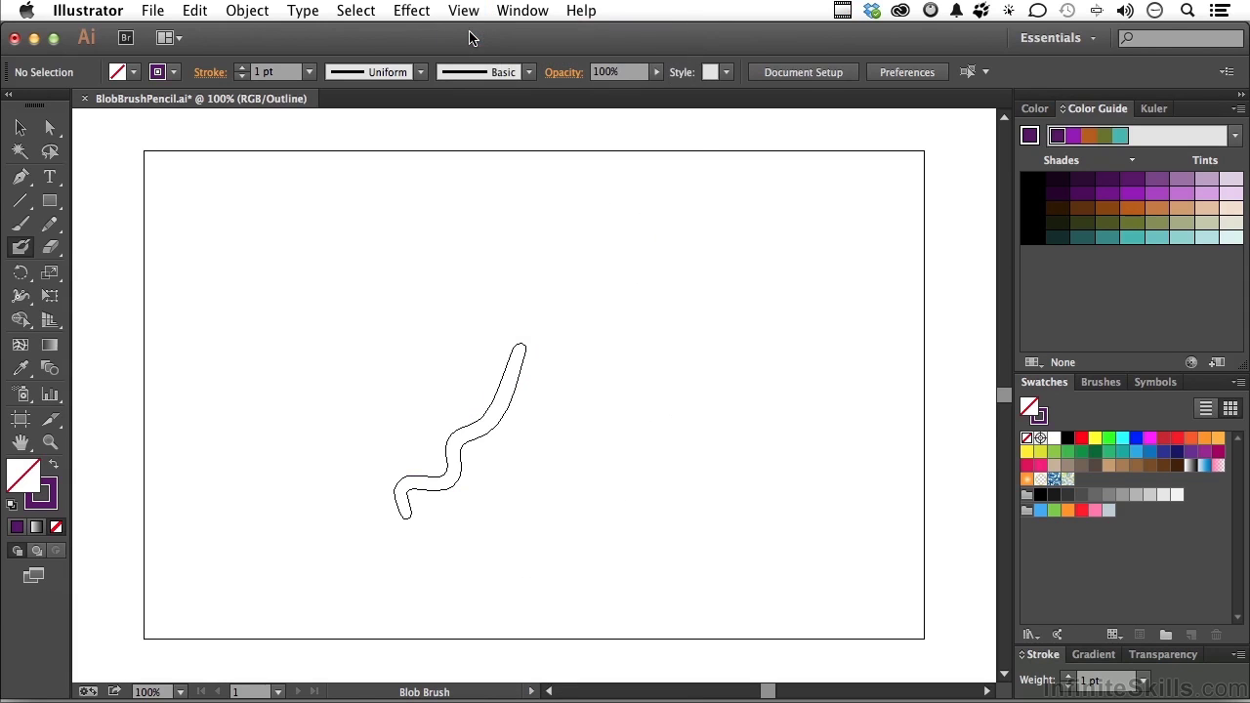
pyautogui.click(466, 12)
pyautogui.click(473, 35)
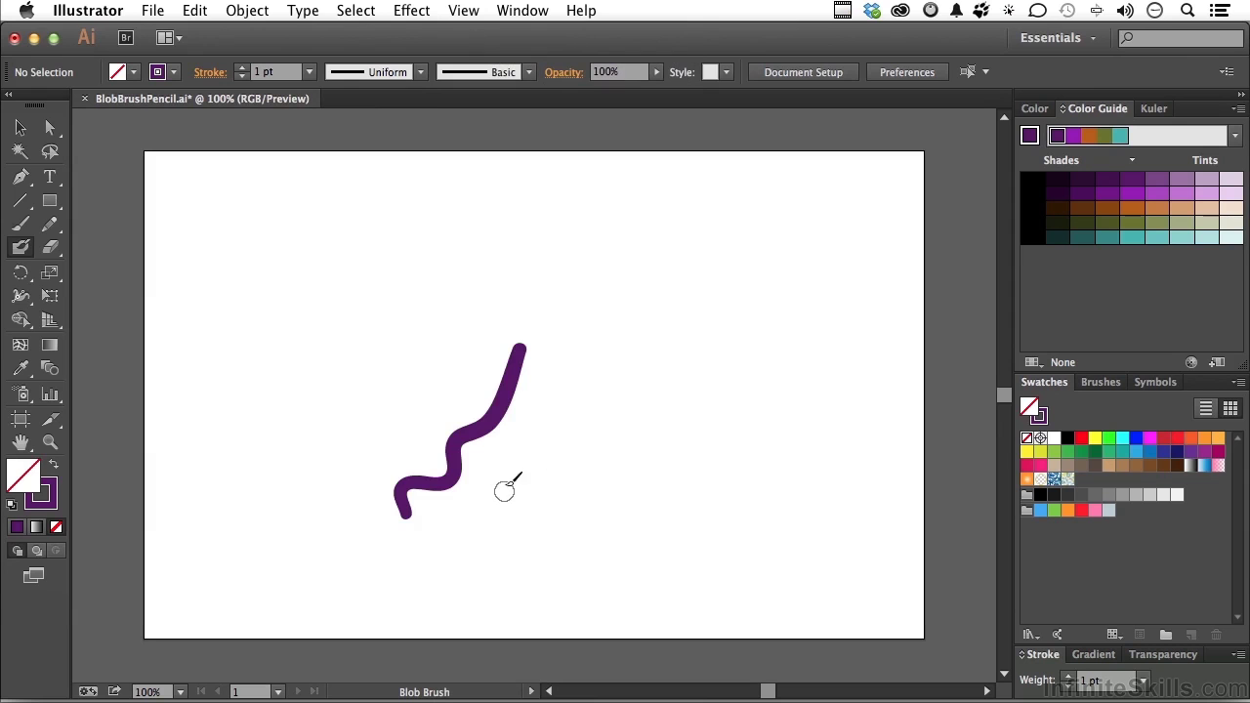
# Paint two wavy vertical strokes, a horizontal one above the first stroke, and a diagonal one crossing the first stroke
pyautogui.moveTo(702, 274)
pyautogui.mouseDown()
pyautogui.moveTo(684, 387)
pyautogui.moveTo(695, 451)
pyautogui.mouseUp()
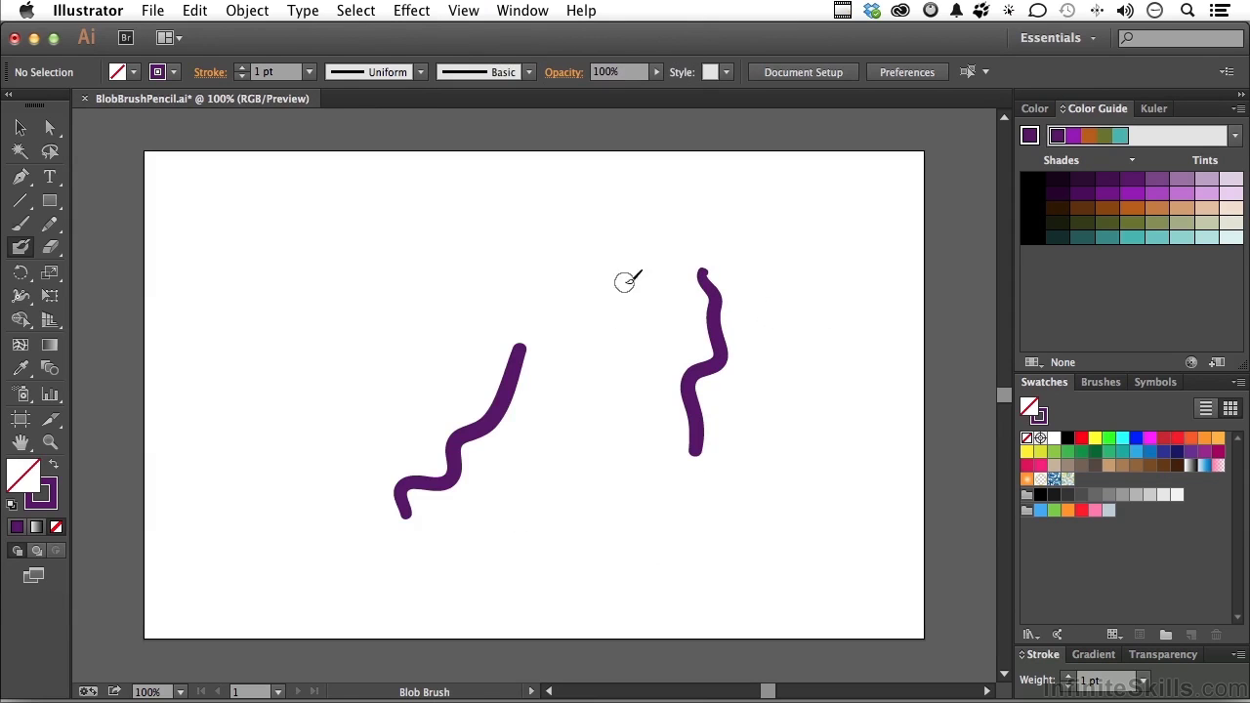
pyautogui.moveTo(613, 270); pyautogui.dragTo(616, 434)
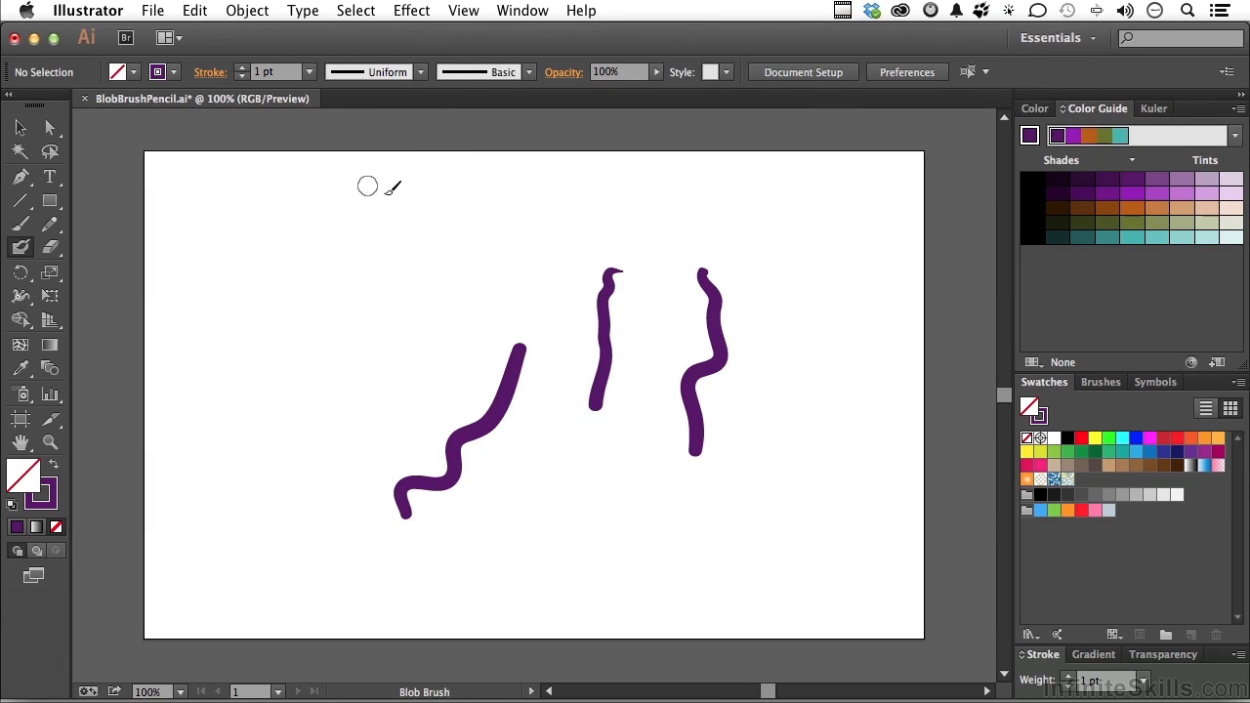
pyautogui.moveTo(527, 275); pyautogui.dragTo(327, 252)
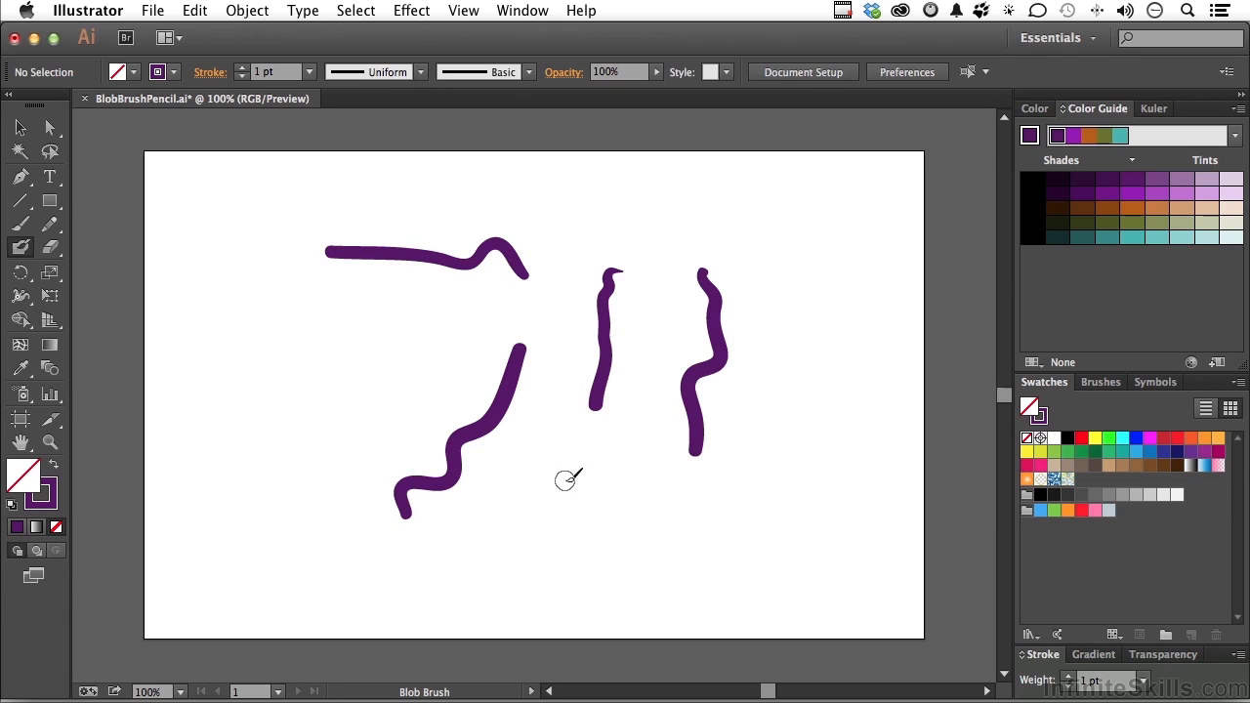
pyautogui.moveTo(550, 476); pyautogui.dragTo(418, 362)
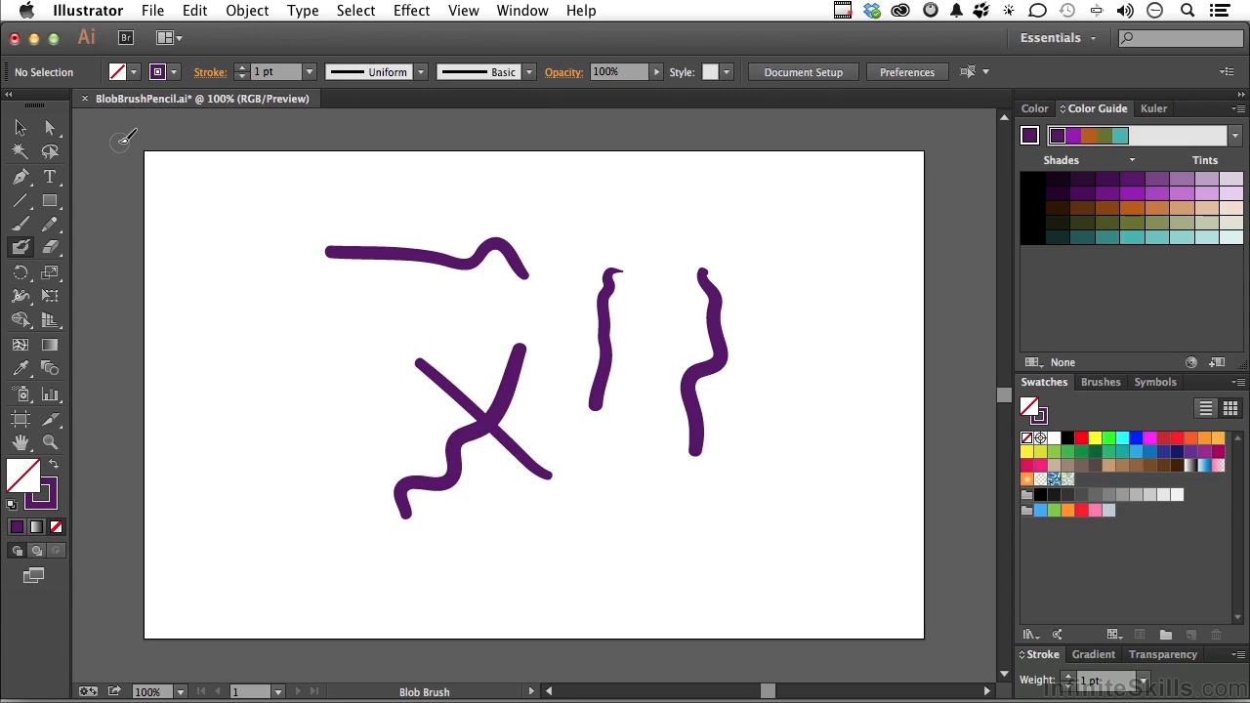
# Examine in Outline view how the crossing purple strokes combine, and return to Preview
pyautogui.click(466, 11)
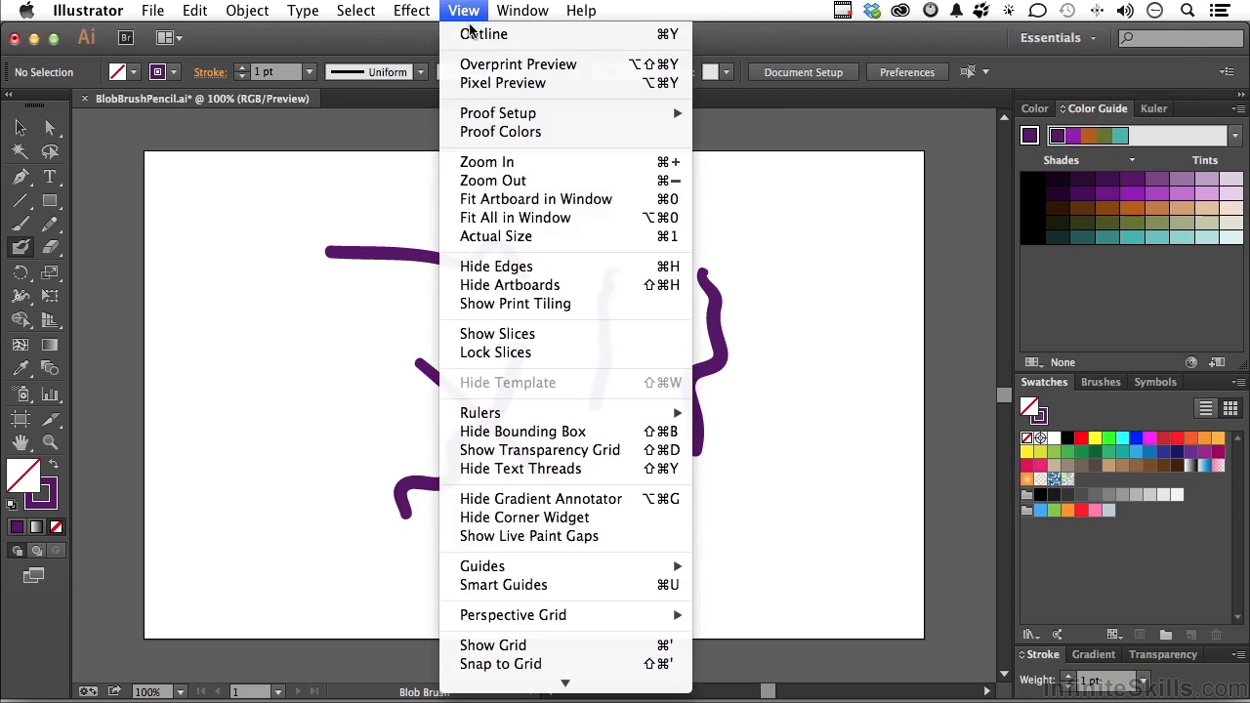
pyautogui.click(471, 35)
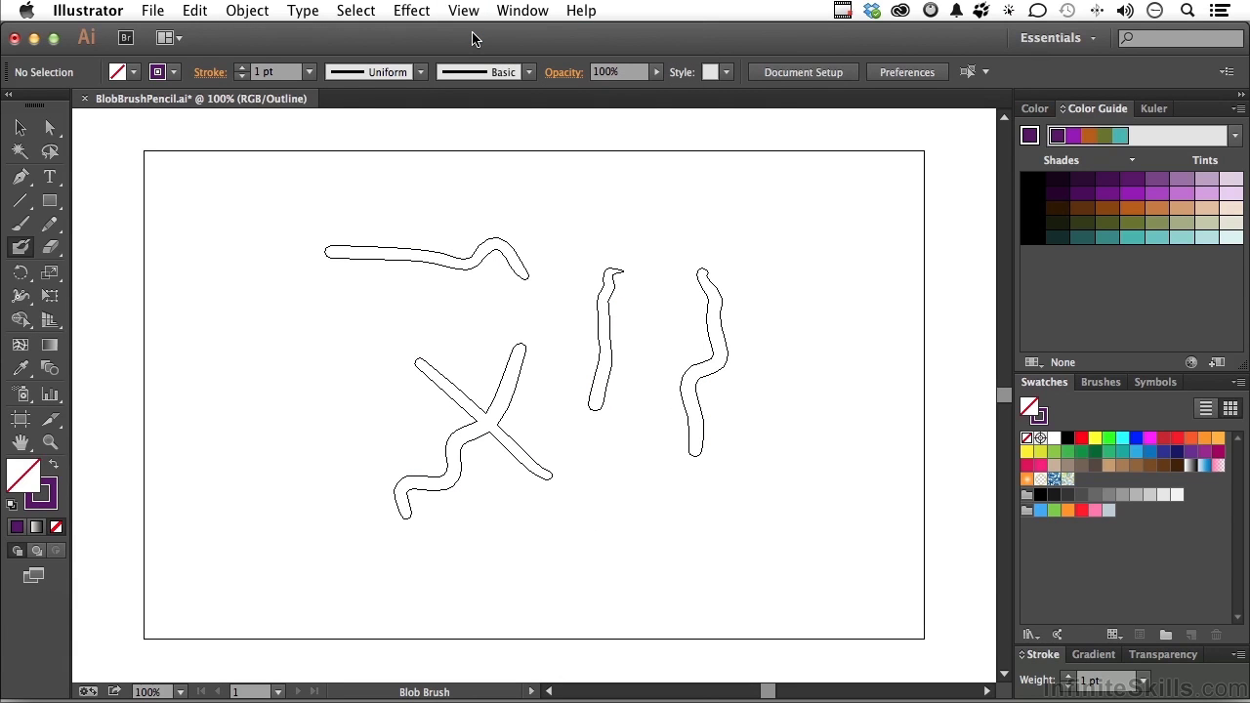
pyautogui.click(466, 15)
pyautogui.click(471, 34)
# Switch the paint color to orange from the Color Guide and paint a stroke across the two vertical purple strokes
pyautogui.press('x')
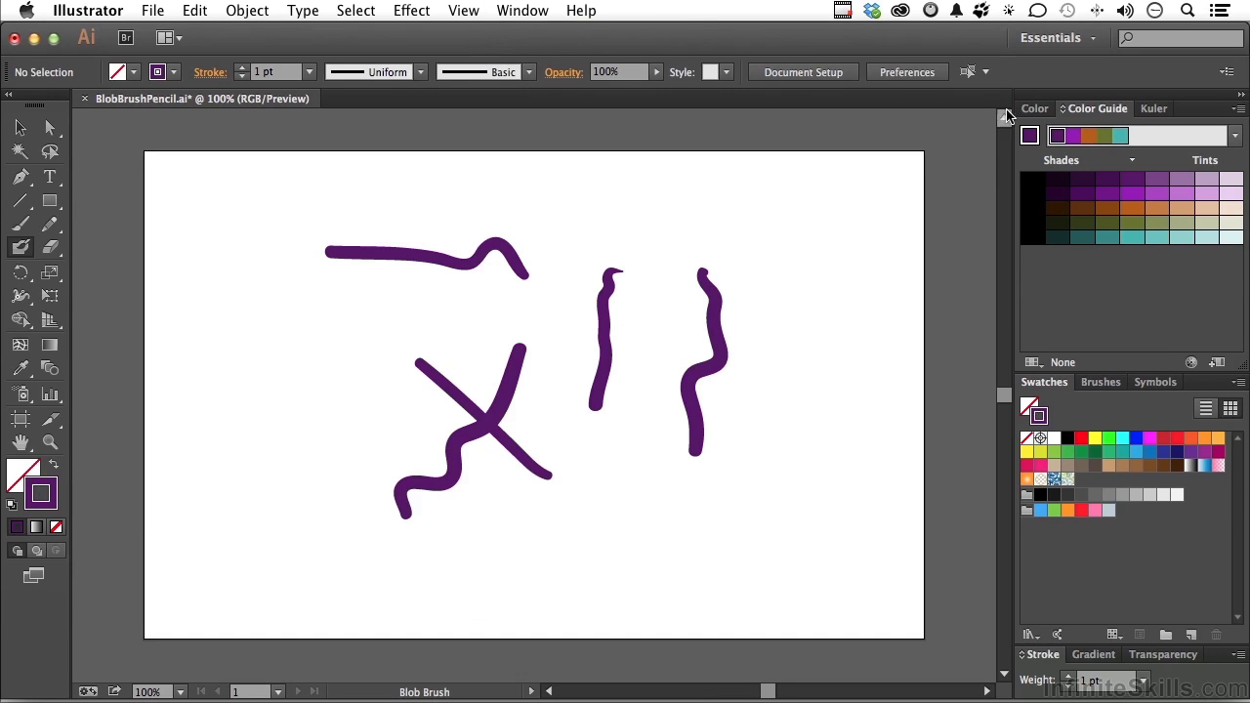
pyautogui.click(1134, 211)
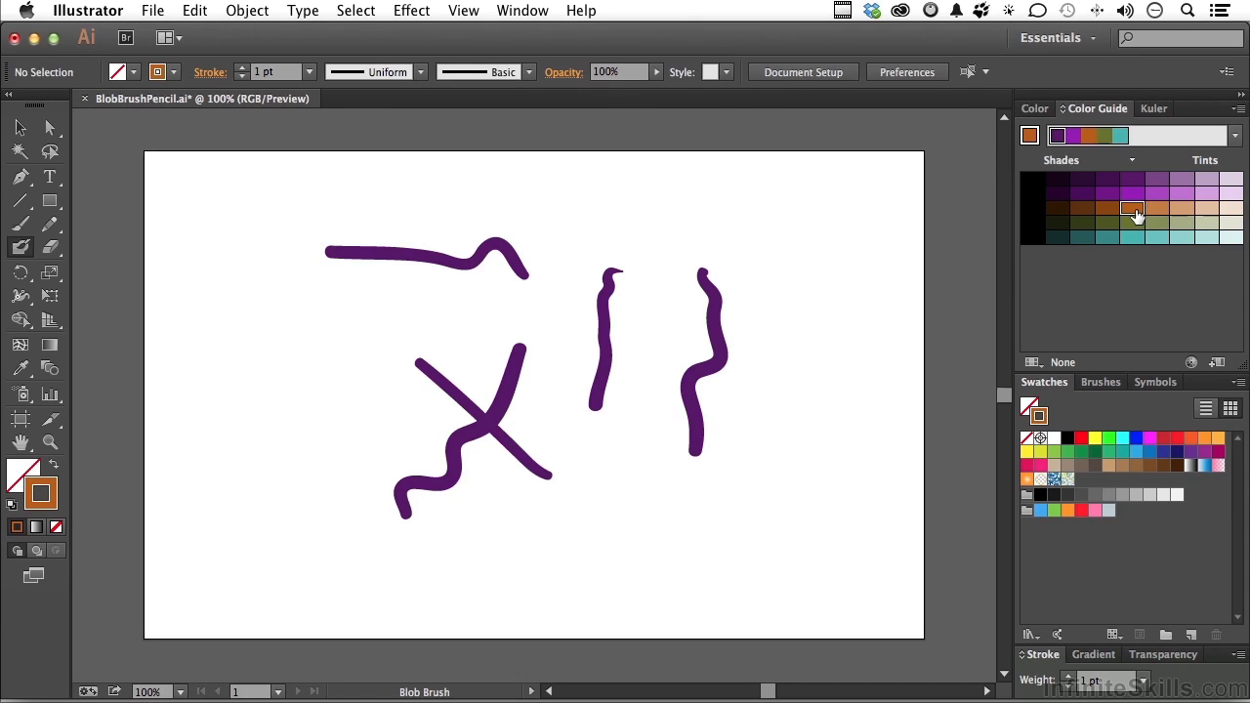
pyautogui.moveTo(770, 374); pyautogui.dragTo(510, 320)
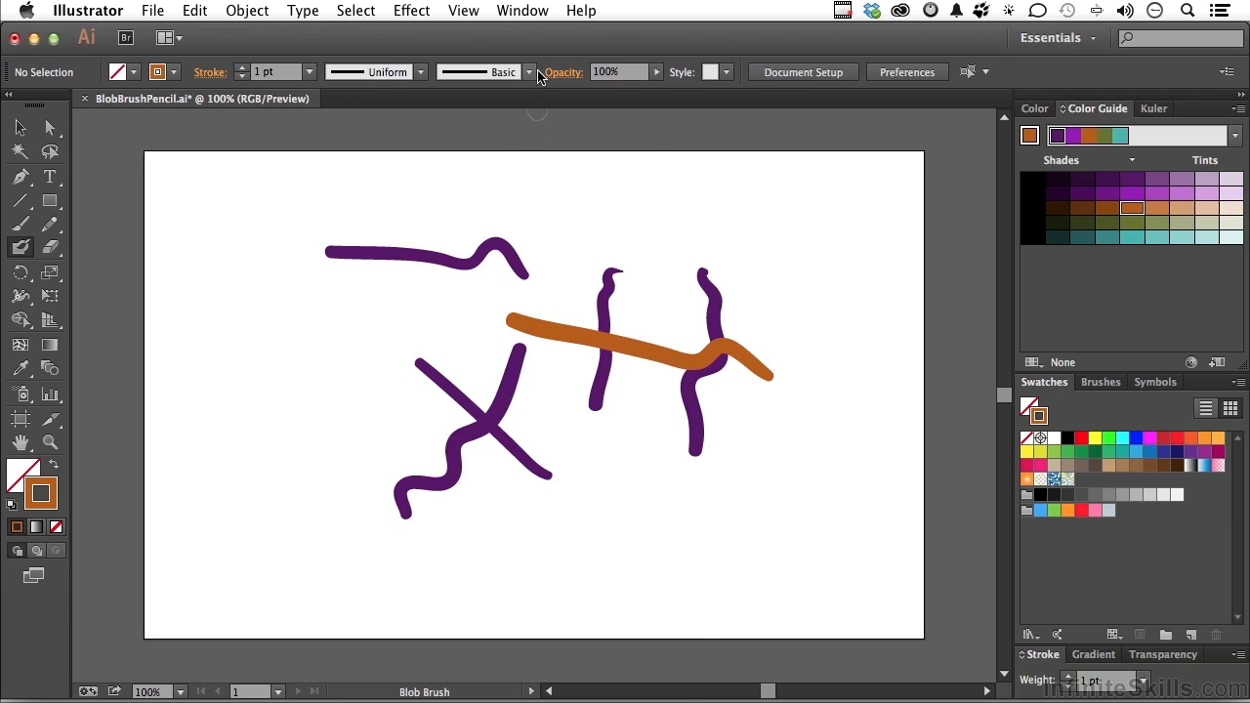
# Check in Outline view how the orange stroke overlaps the purple strokes, and return to Preview
pyautogui.click(467, 12)
pyautogui.click(469, 38)
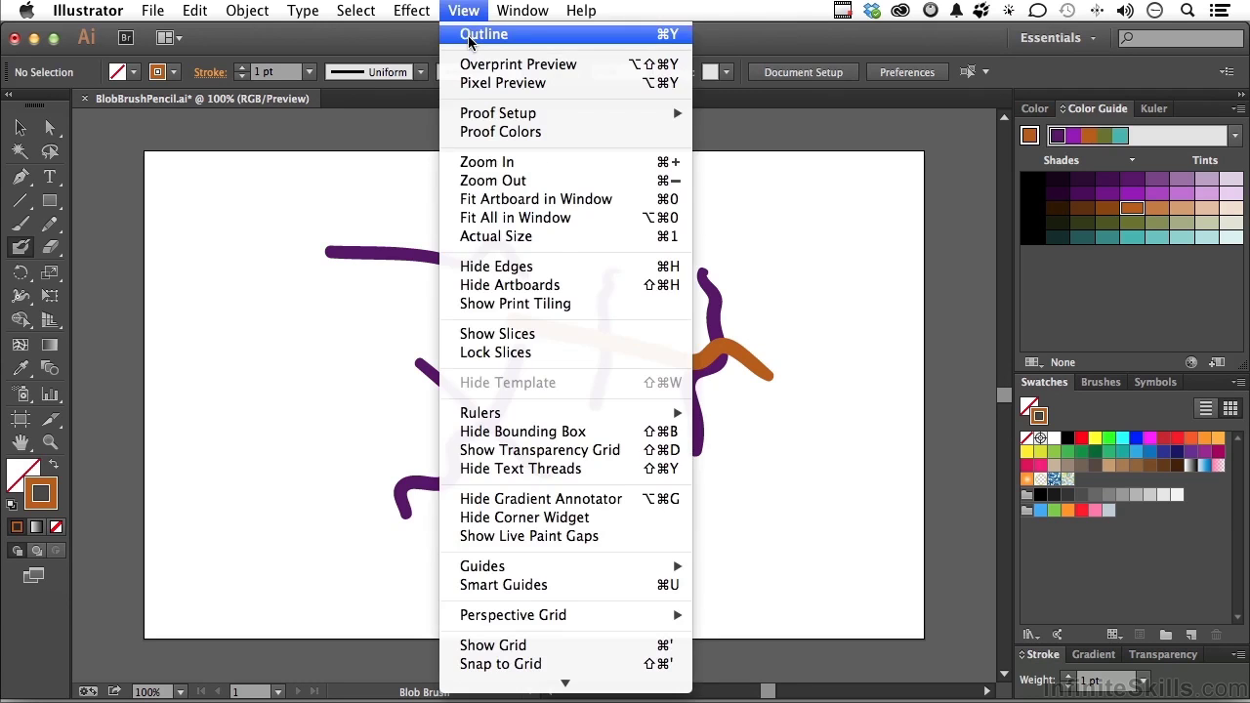
pyautogui.click(457, 10)
pyautogui.click(470, 37)
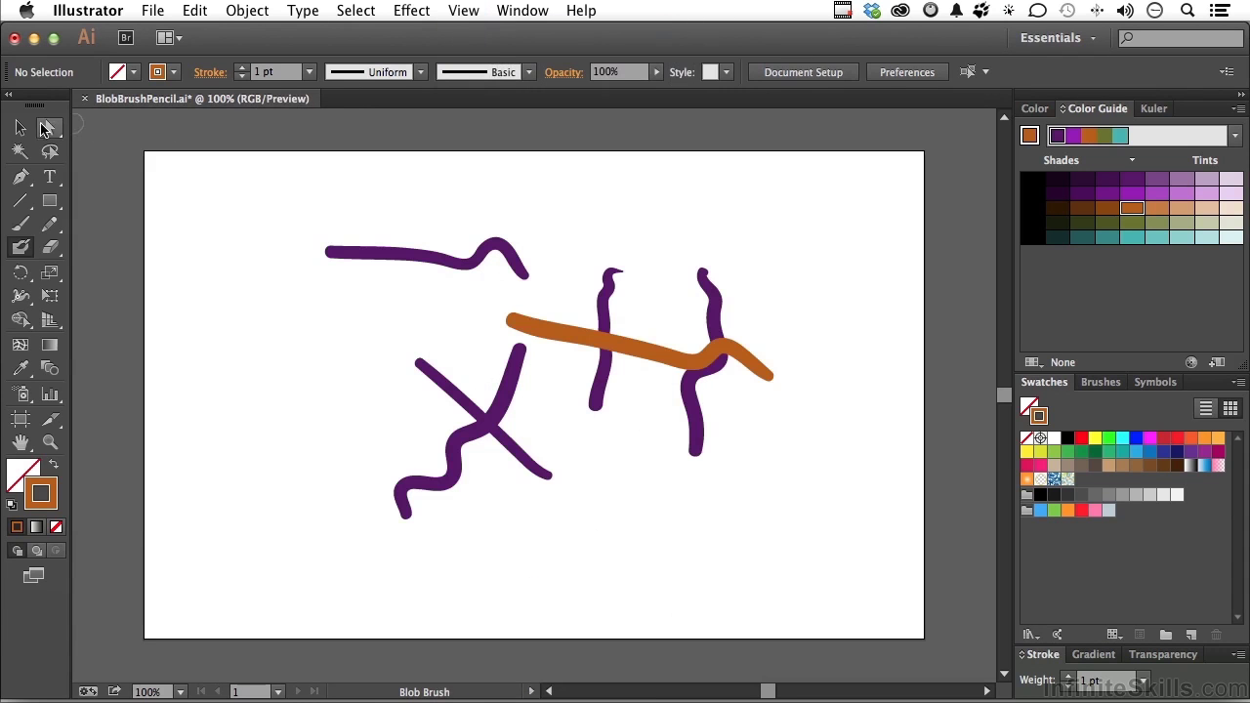
# Move the orange stroke below the purple strokes to separate it, and delete all artwork from the artboard
pyautogui.press('v')
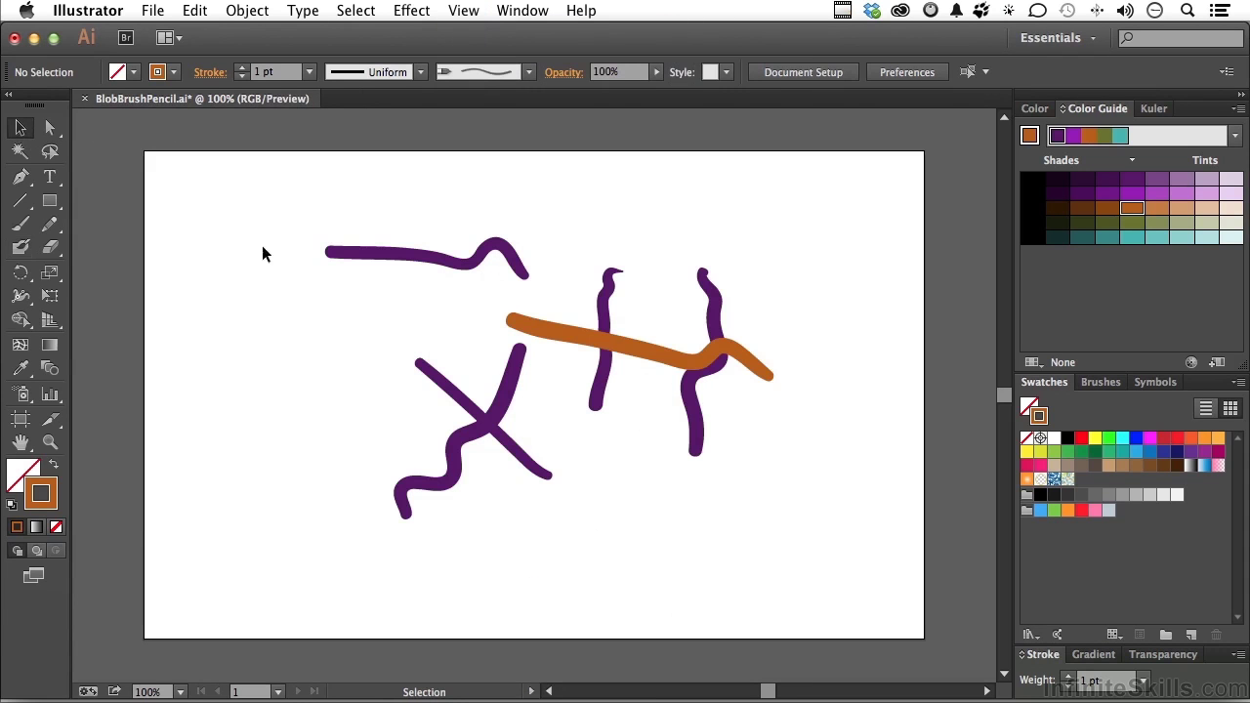
pyautogui.click(649, 353)
pyautogui.moveTo(650, 357); pyautogui.dragTo(713, 539)
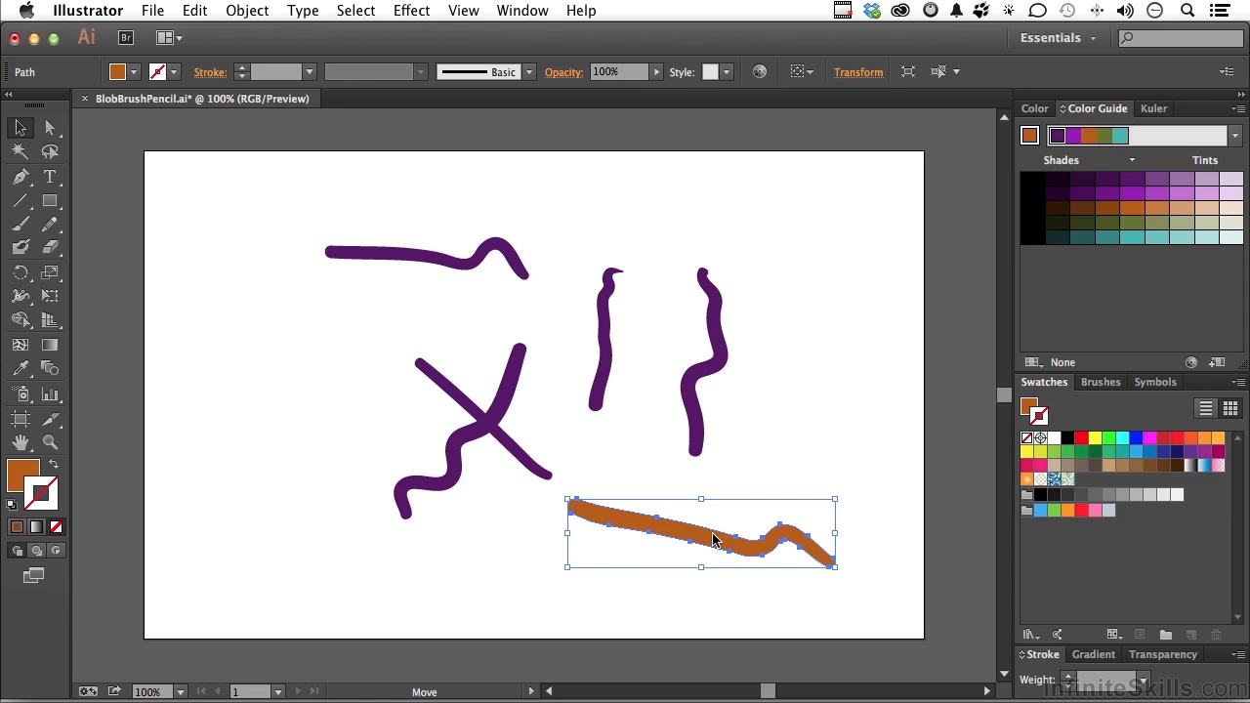
pyautogui.press('super+a')
pyautogui.press('Delete')
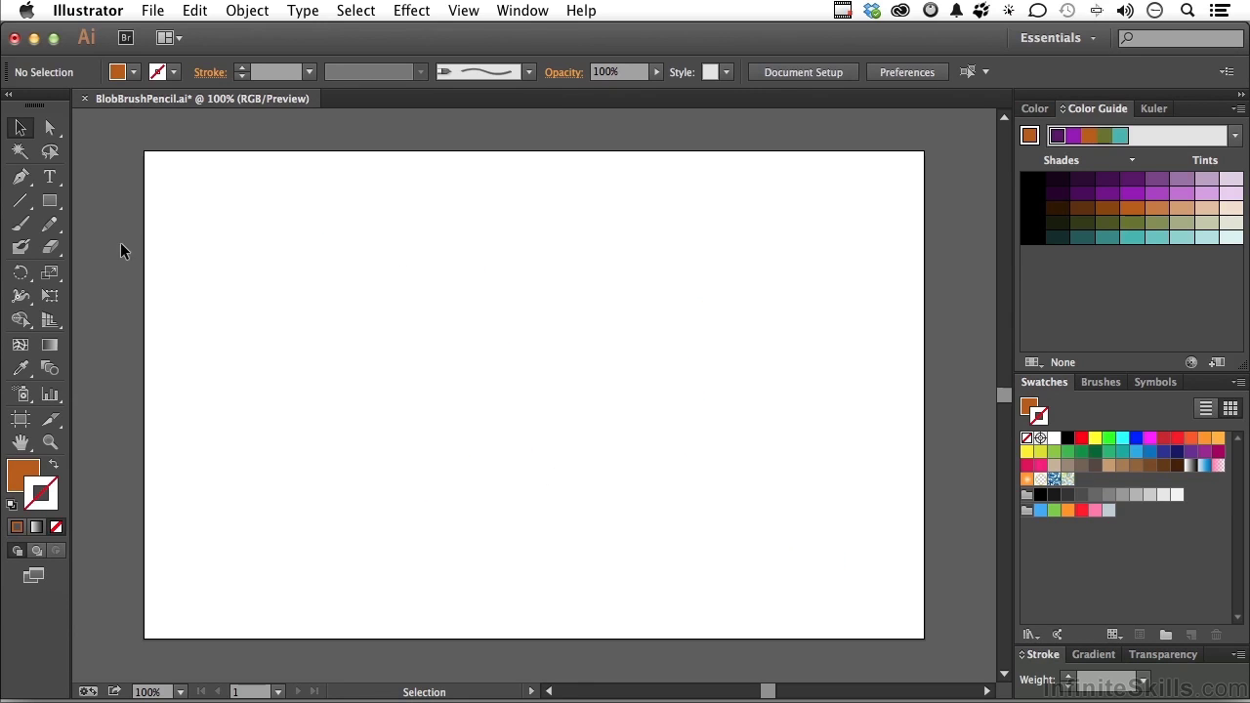
# Set the Blob Brush fidelity fully to Smooth and apply the options
pyautogui.doubleClick(20, 250)
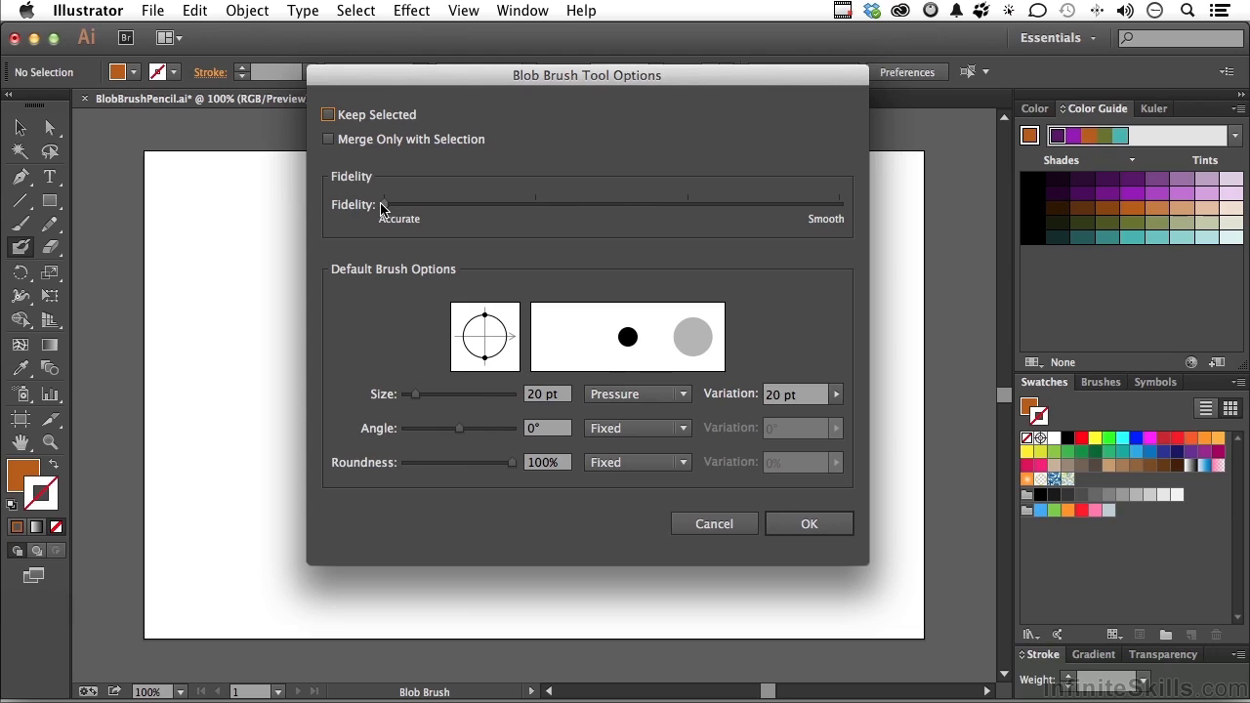
pyautogui.moveTo(381, 208); pyautogui.dragTo(855, 223)
pyautogui.click(818, 525)
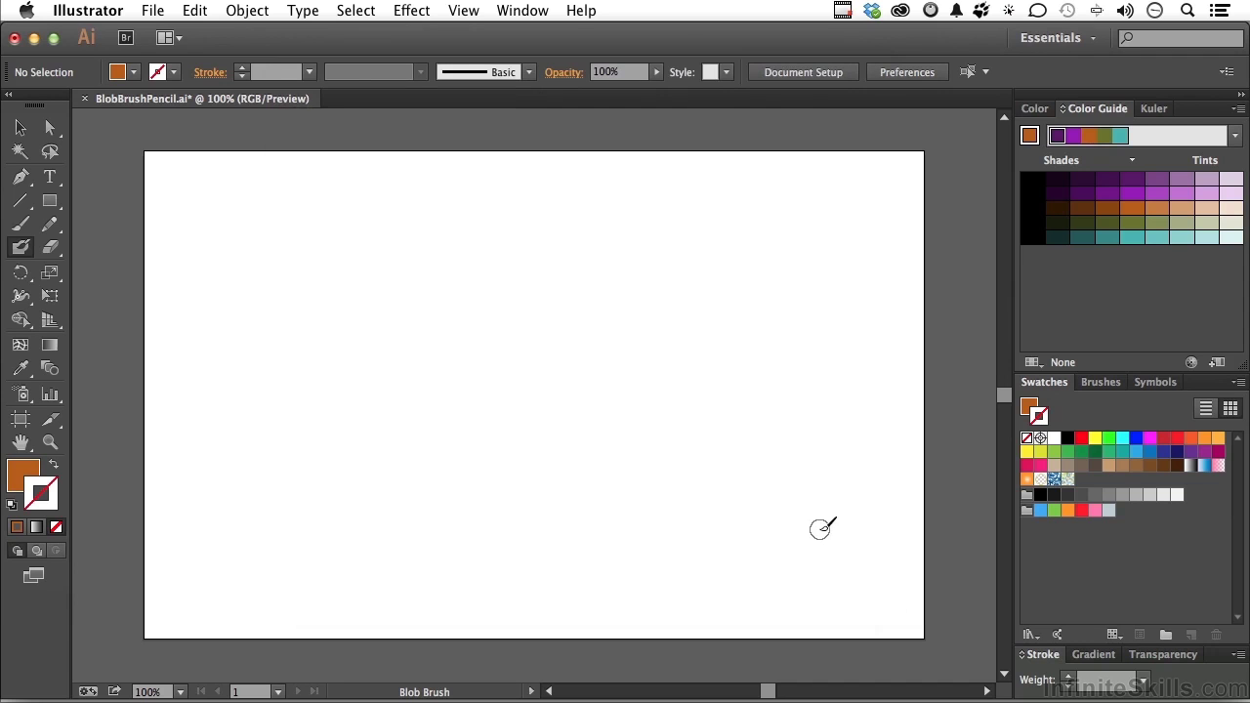
# Paint two curved orange test strokes and a long vertical one with the Blob Brush, and delete them all
pyautogui.moveTo(706, 406)
pyautogui.mouseDown()
pyautogui.moveTo(618, 341)
pyautogui.moveTo(517, 461)
pyautogui.mouseUp()
pyautogui.moveTo(553, 297)
pyautogui.mouseDown()
pyautogui.moveTo(430, 283)
pyautogui.moveTo(331, 393)
pyautogui.moveTo(84, 429)
pyautogui.mouseUp()
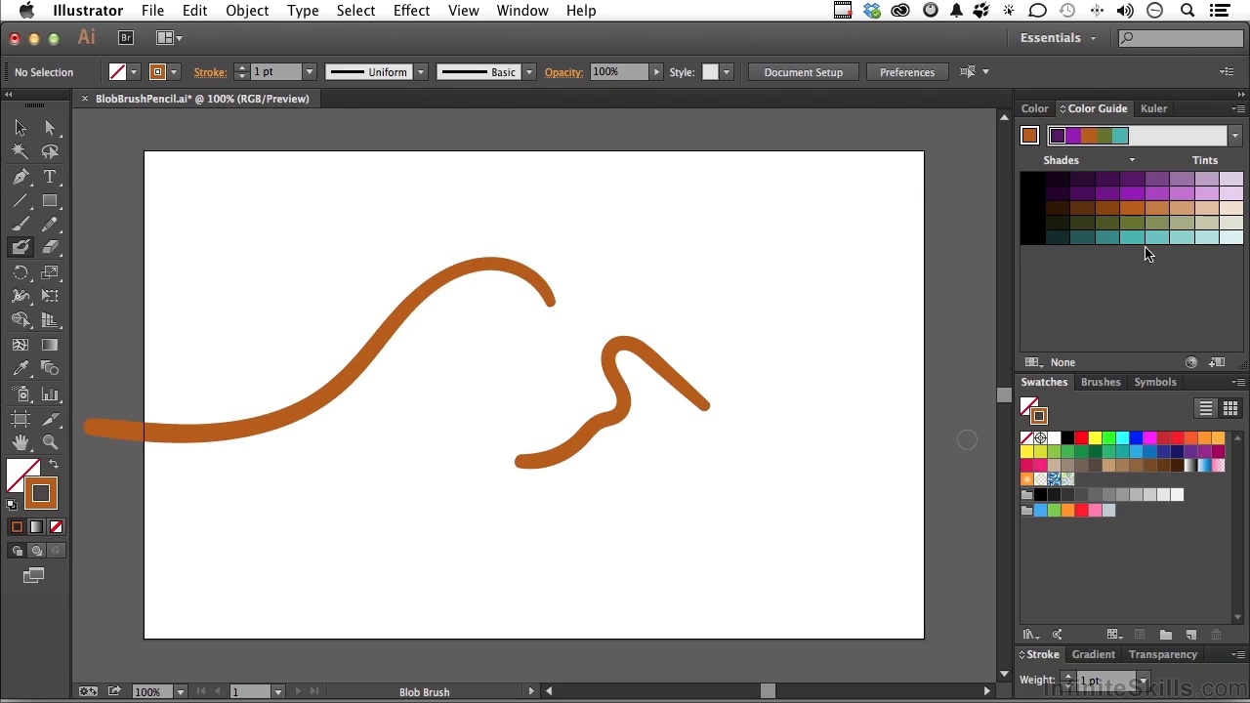
pyautogui.moveTo(769, 183)
pyautogui.mouseDown()
pyautogui.moveTo(767, 219)
pyautogui.moveTo(777, 485)
pyautogui.moveTo(759, 522)
pyautogui.mouseUp()
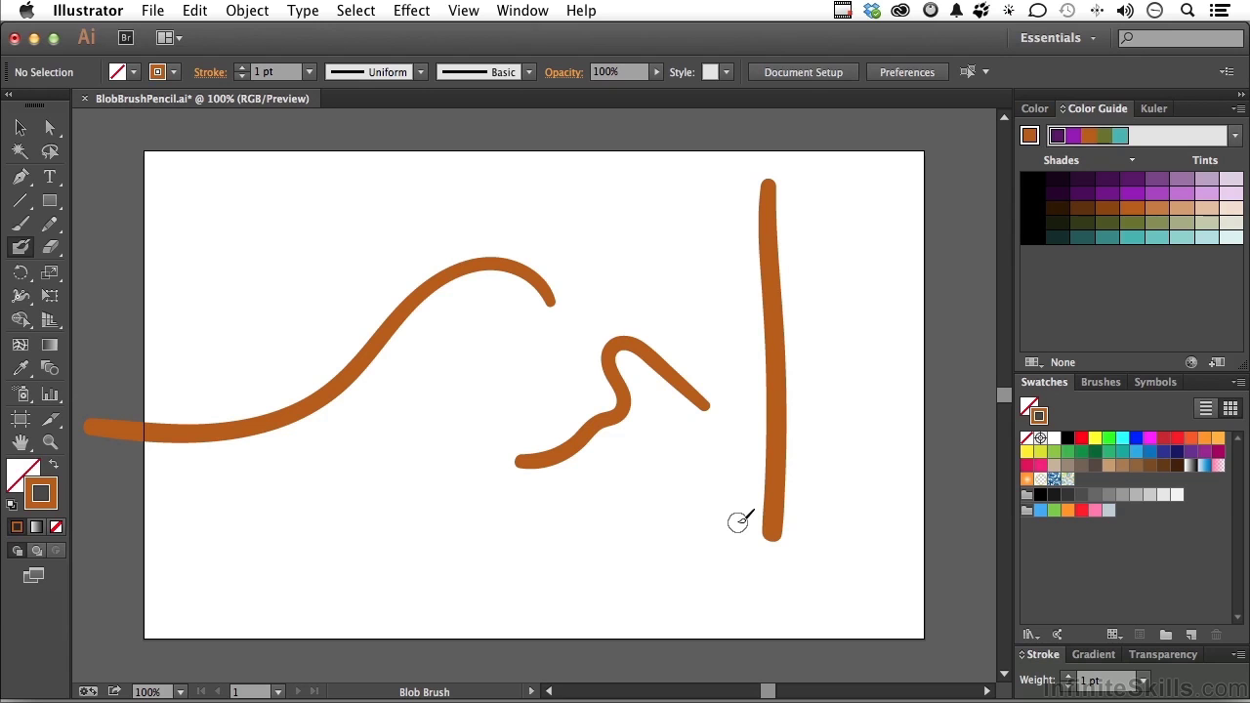
pyautogui.press('super+a')
pyautogui.press('Delete')
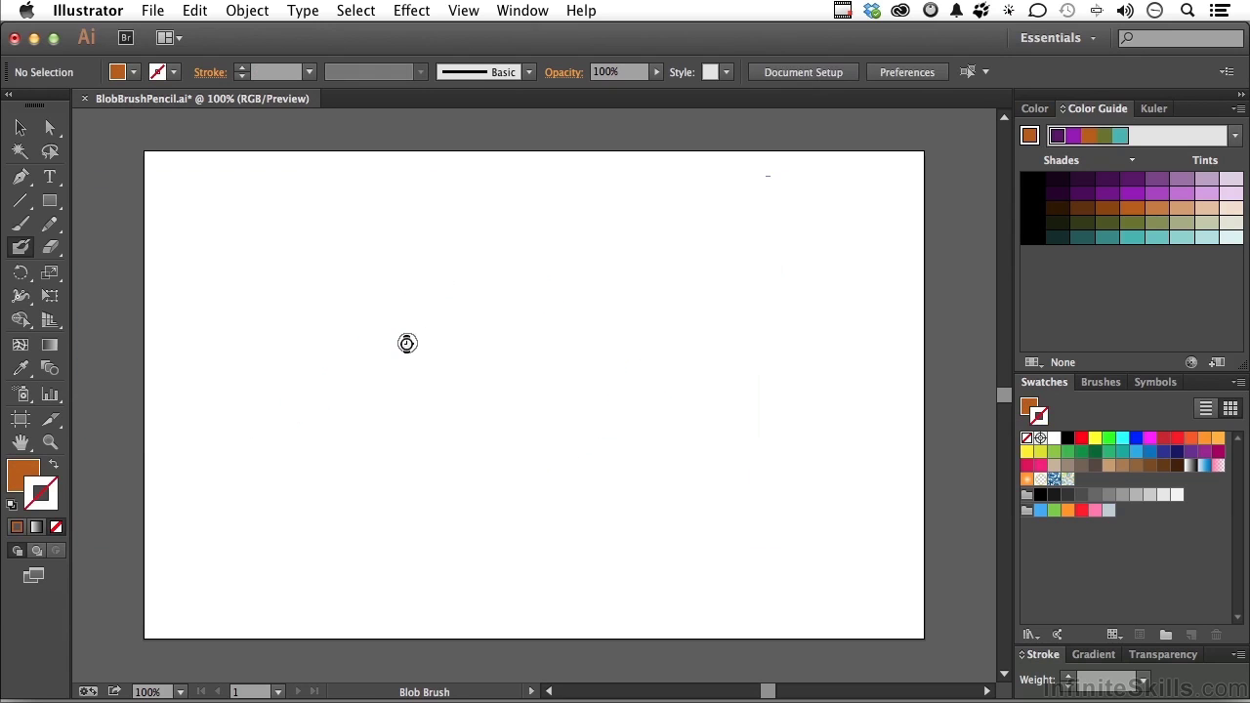
# Set the Blob Brush fidelity to the second mark from Accurate, turn on Merge Only with Selection, and apply the options
pyautogui.doubleClick(21, 249)
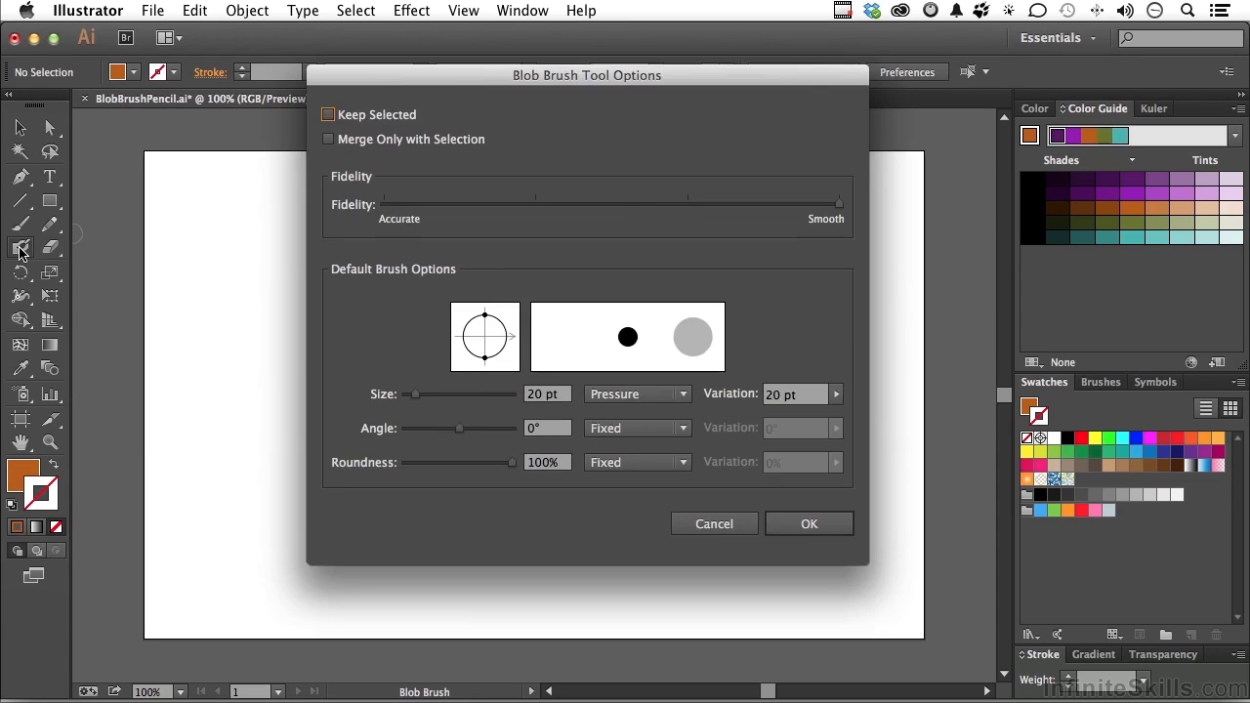
pyautogui.click(537, 205)
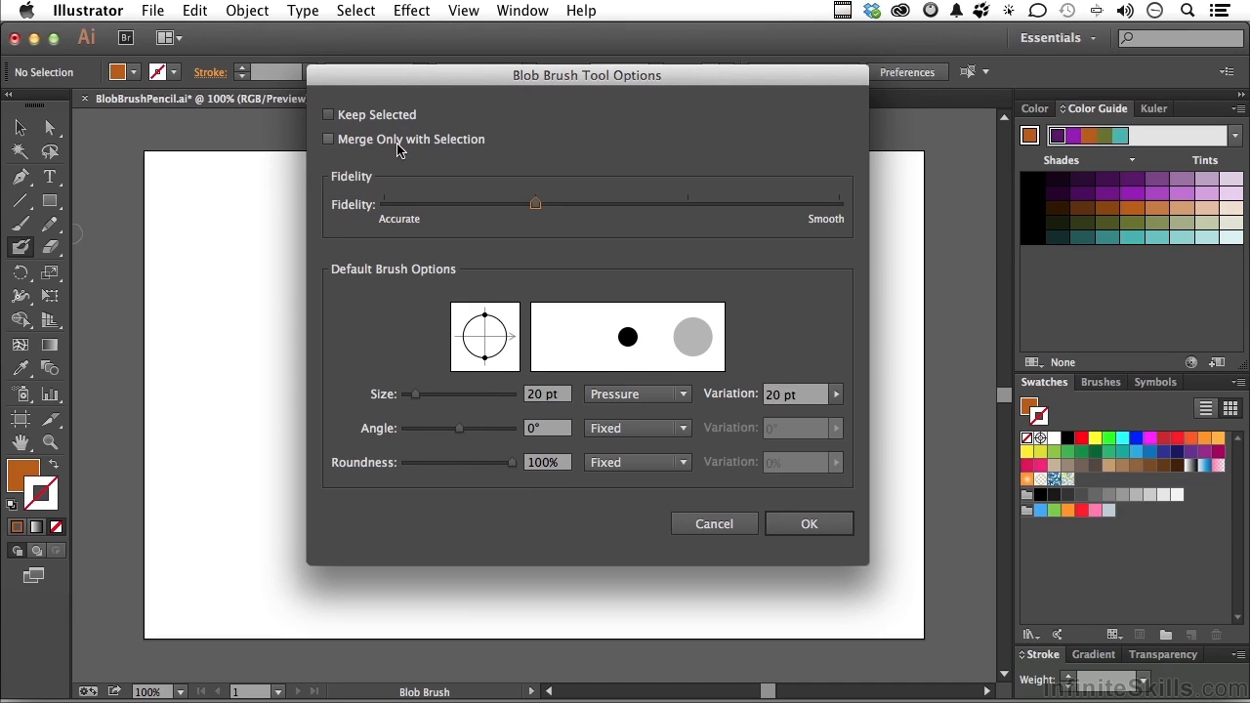
pyautogui.click(329, 141)
pyautogui.click(809, 524)
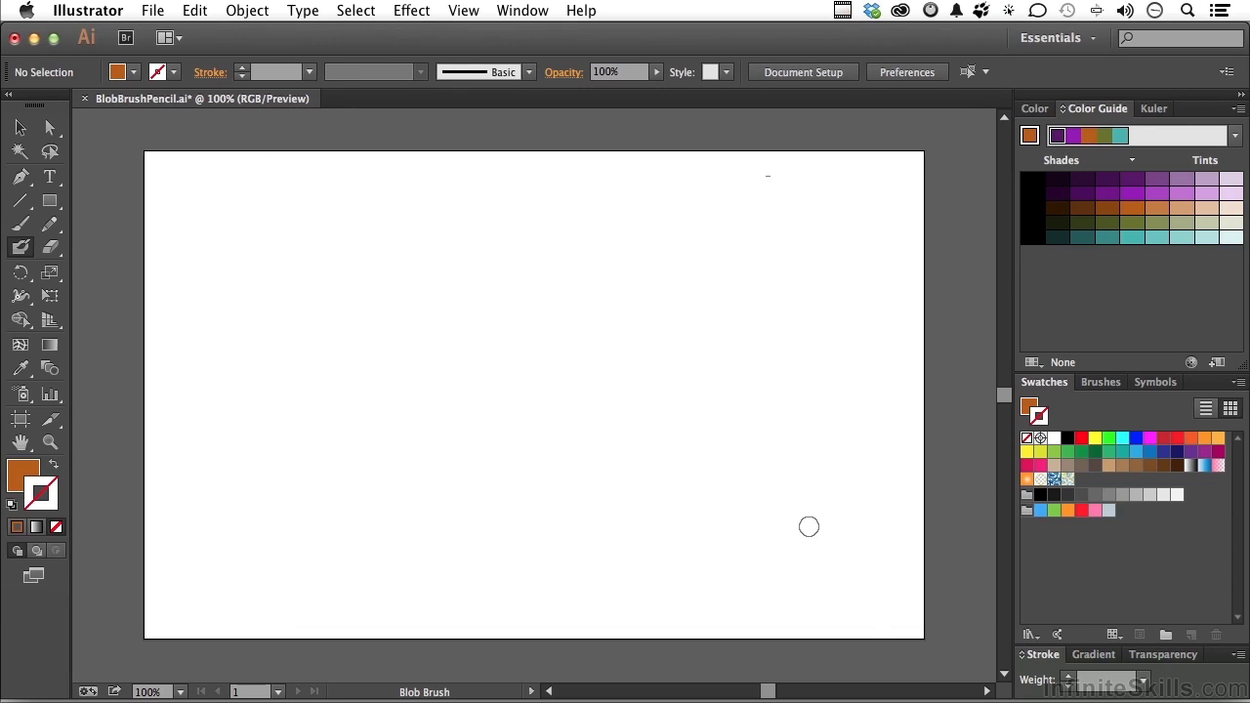
# Paint two crossing orange test strokes with the Blob Brush, select one to check whether they merged, and delete all artwork
pyautogui.moveTo(804, 309)
pyautogui.mouseDown()
pyautogui.moveTo(743, 279)
pyautogui.moveTo(617, 446)
pyautogui.moveTo(425, 575)
pyautogui.mouseUp()
pyautogui.moveTo(797, 481)
pyautogui.mouseDown()
pyautogui.moveTo(726, 445)
pyautogui.moveTo(540, 316)
pyautogui.mouseUp()
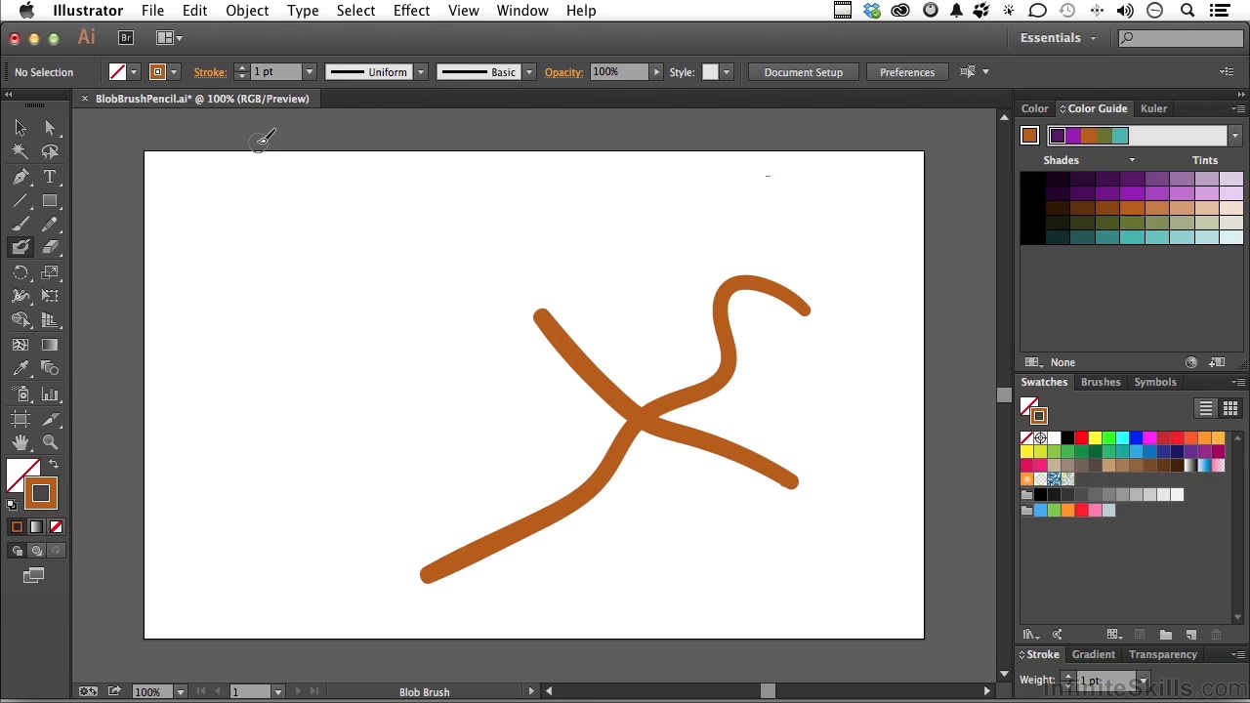
pyautogui.click(21, 128)
pyautogui.click(612, 396)
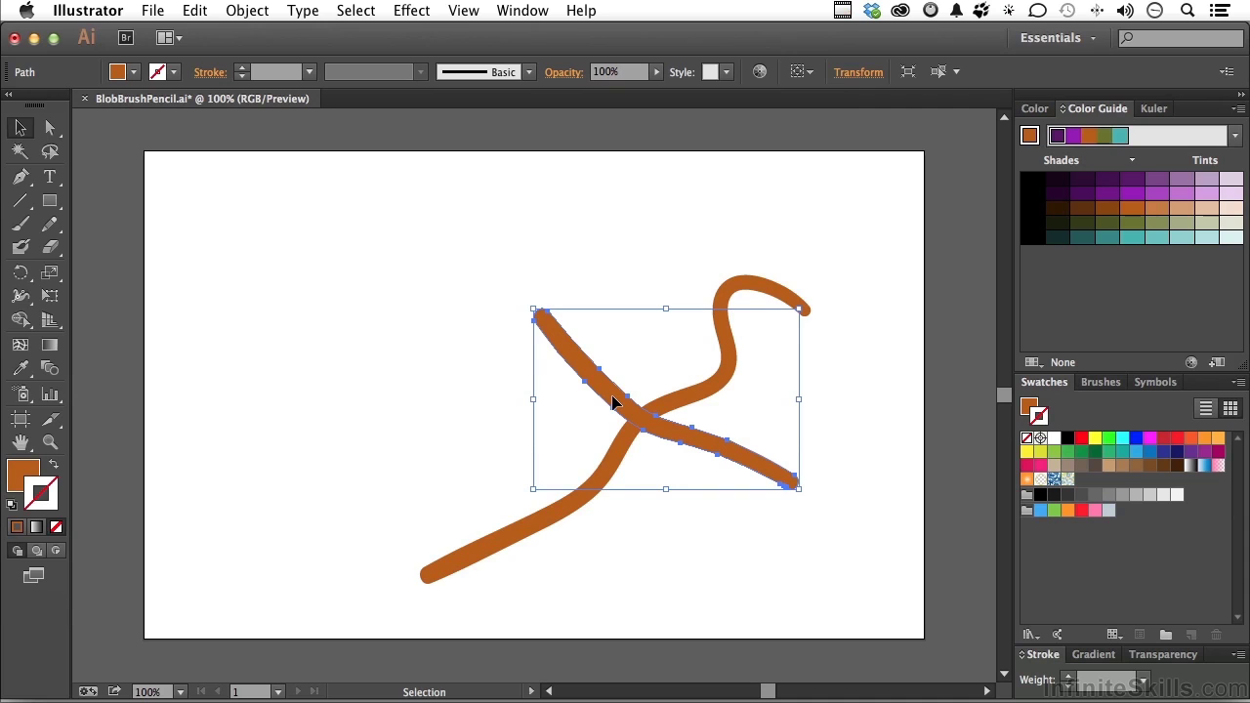
pyautogui.press('super+a')
pyautogui.press('Delete')
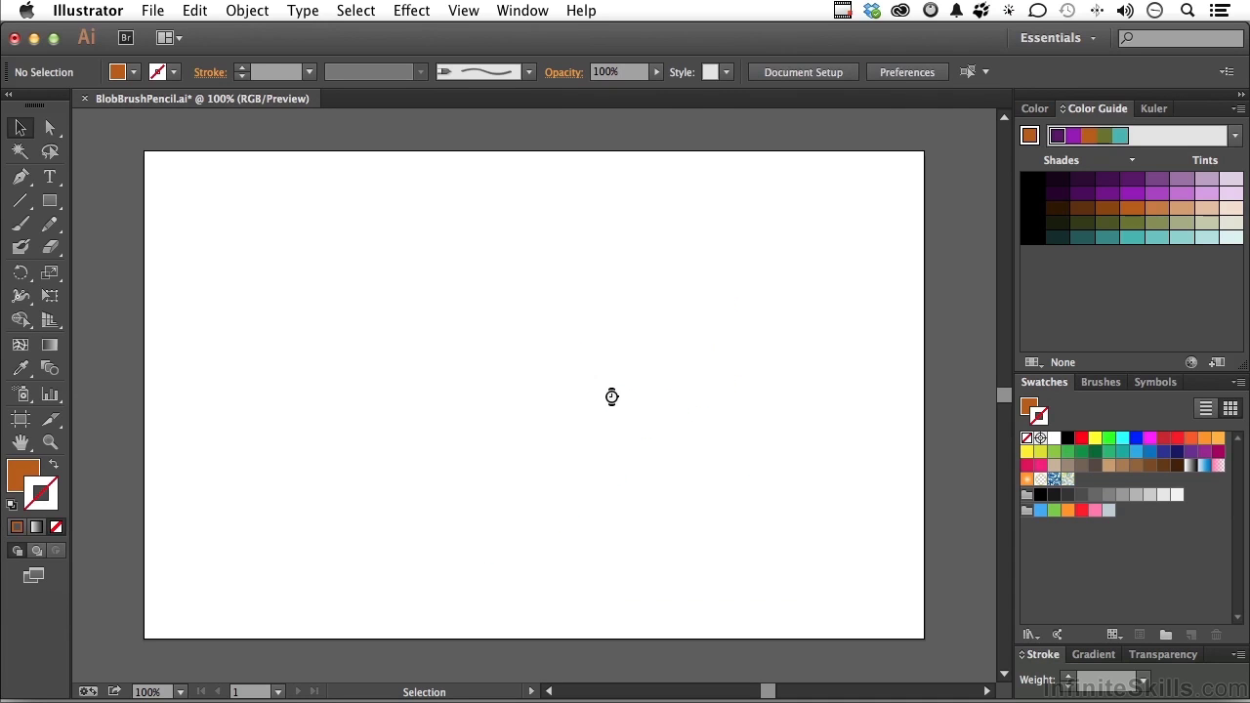
# Turn on Keep Selected in the Blob Brush options and apply the change
pyautogui.doubleClick(21, 247)
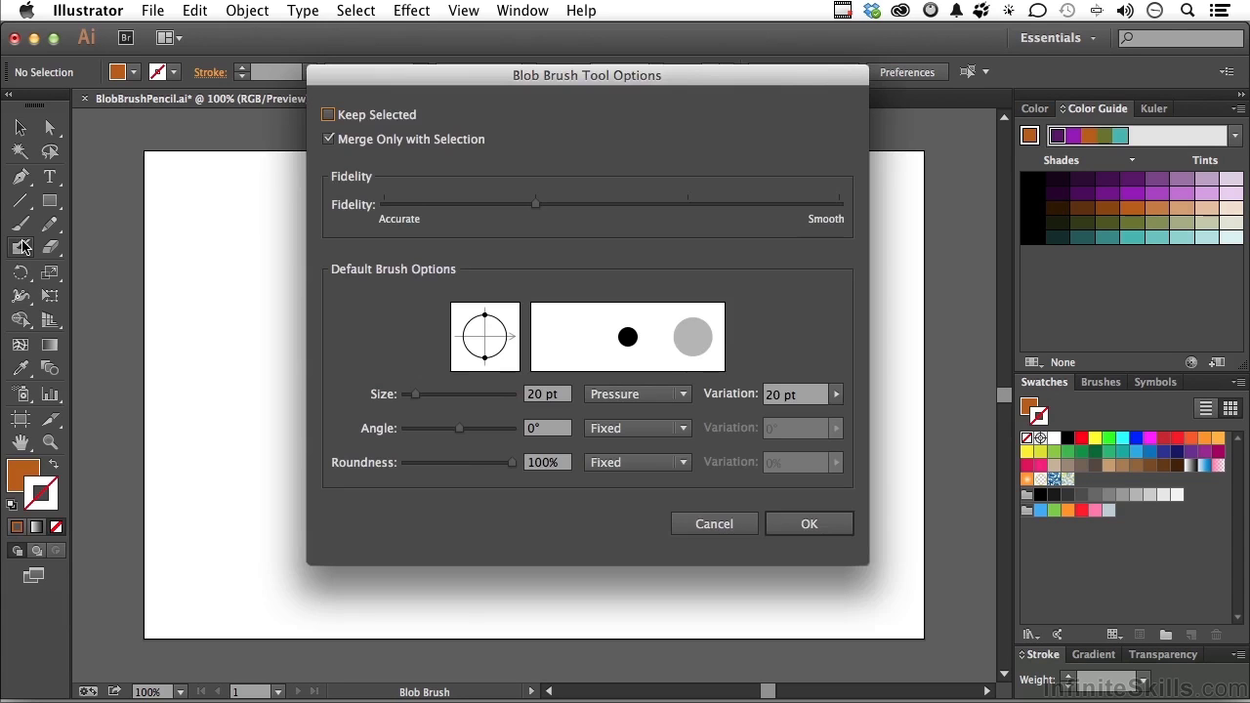
pyautogui.click(329, 115)
pyautogui.click(809, 528)
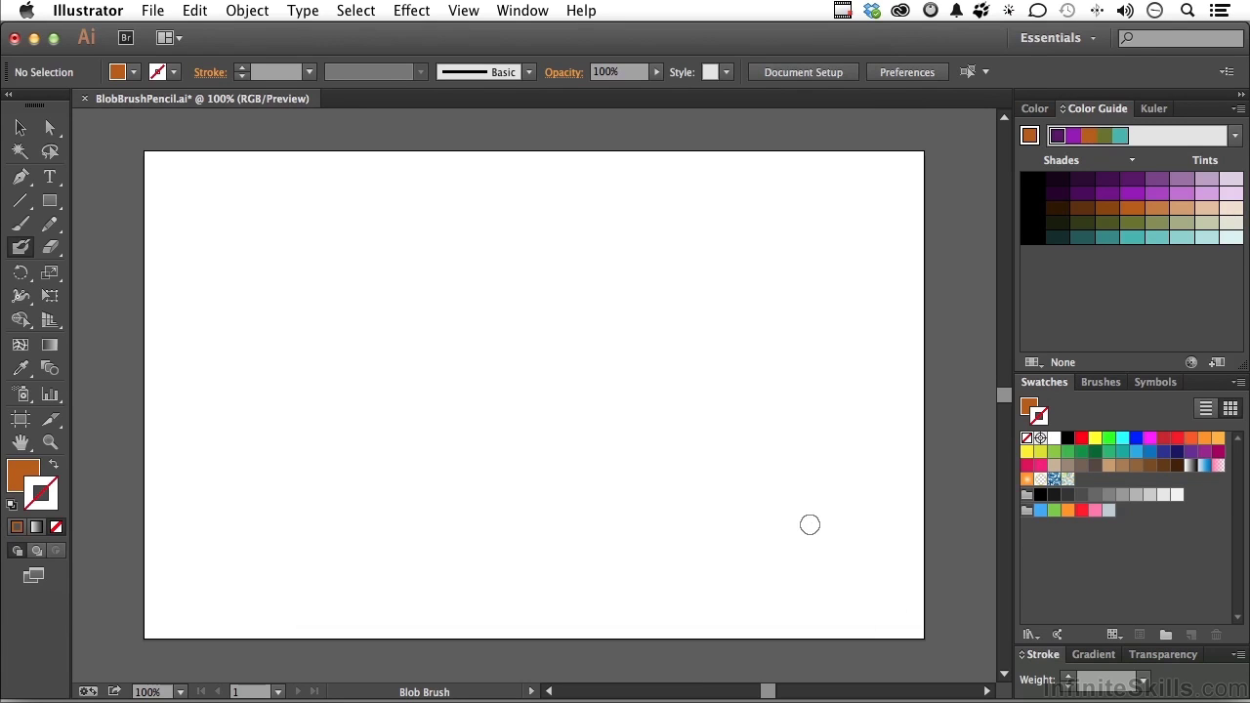
# Paint two crossing orange Blob Brush strokes, a separate curved stroke and another across the pair to test merging, and delete them all
pyautogui.moveTo(855, 226)
pyautogui.mouseDown()
pyautogui.moveTo(830, 217)
pyautogui.moveTo(761, 382)
pyautogui.moveTo(626, 457)
pyautogui.mouseUp()
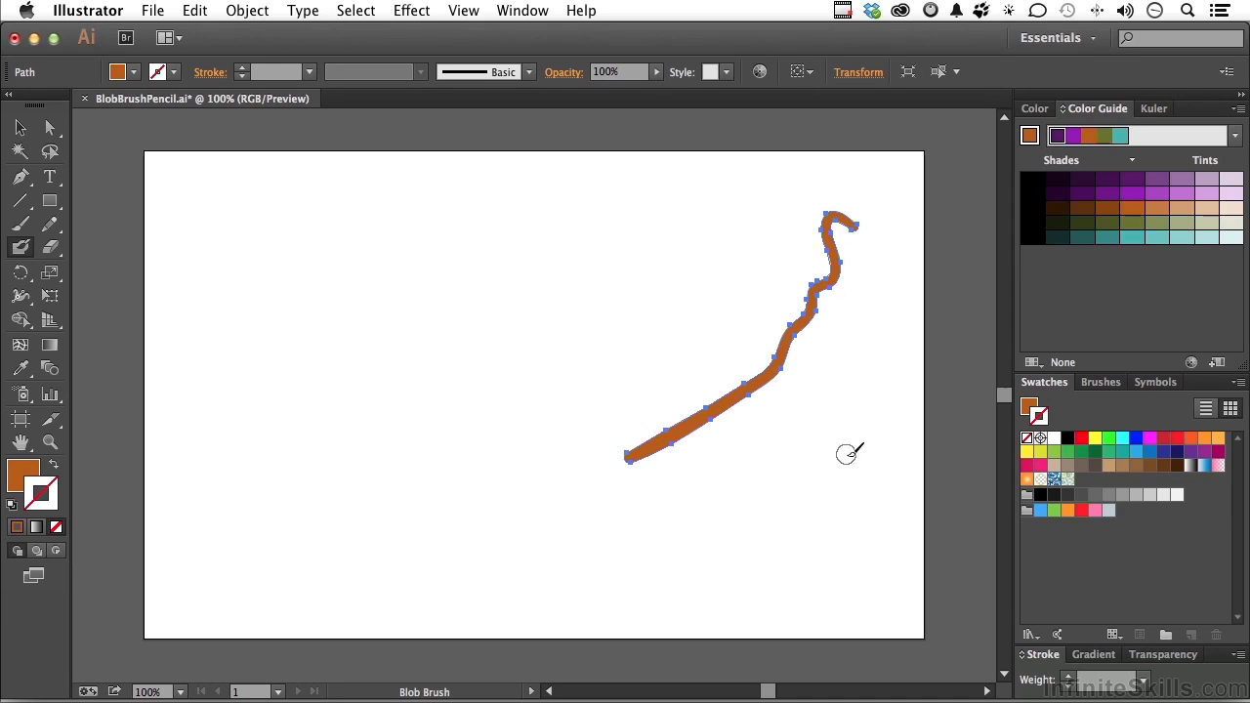
pyautogui.moveTo(828, 456)
pyautogui.mouseDown()
pyautogui.moveTo(789, 369)
pyautogui.moveTo(629, 269)
pyautogui.mouseUp()
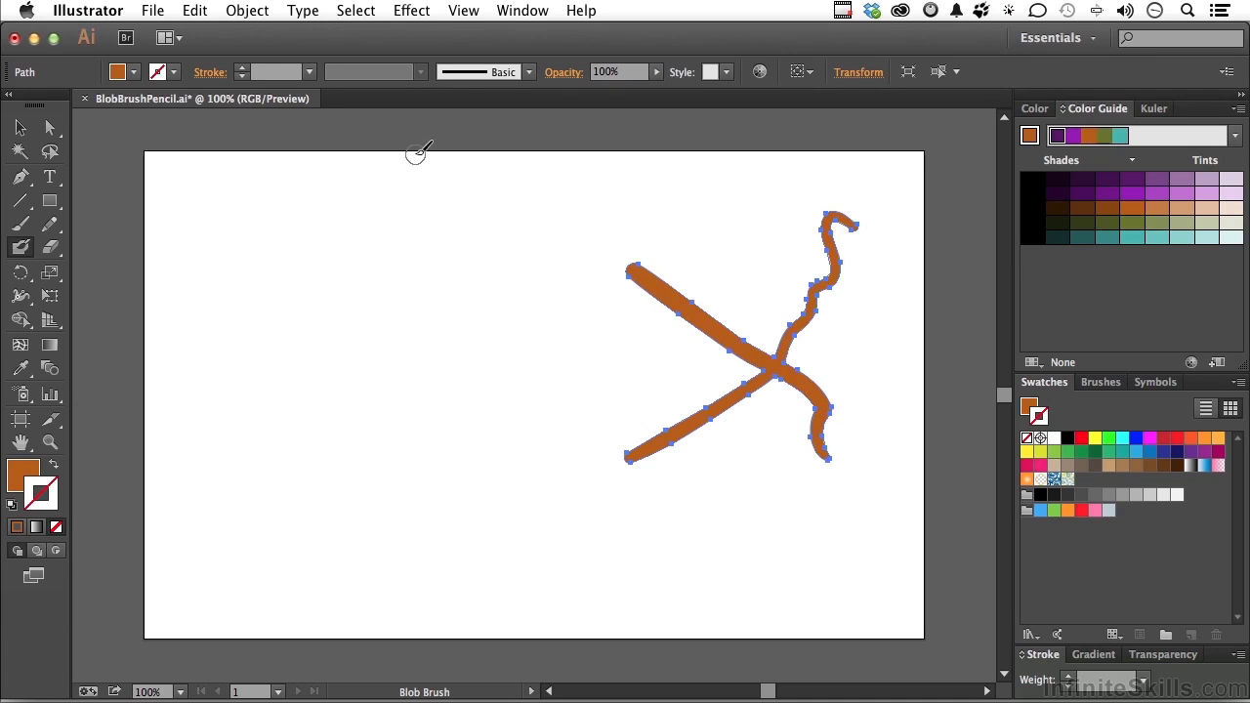
pyautogui.moveTo(455, 247)
pyautogui.mouseDown()
pyautogui.moveTo(339, 476)
pyautogui.moveTo(317, 493)
pyautogui.mouseUp()
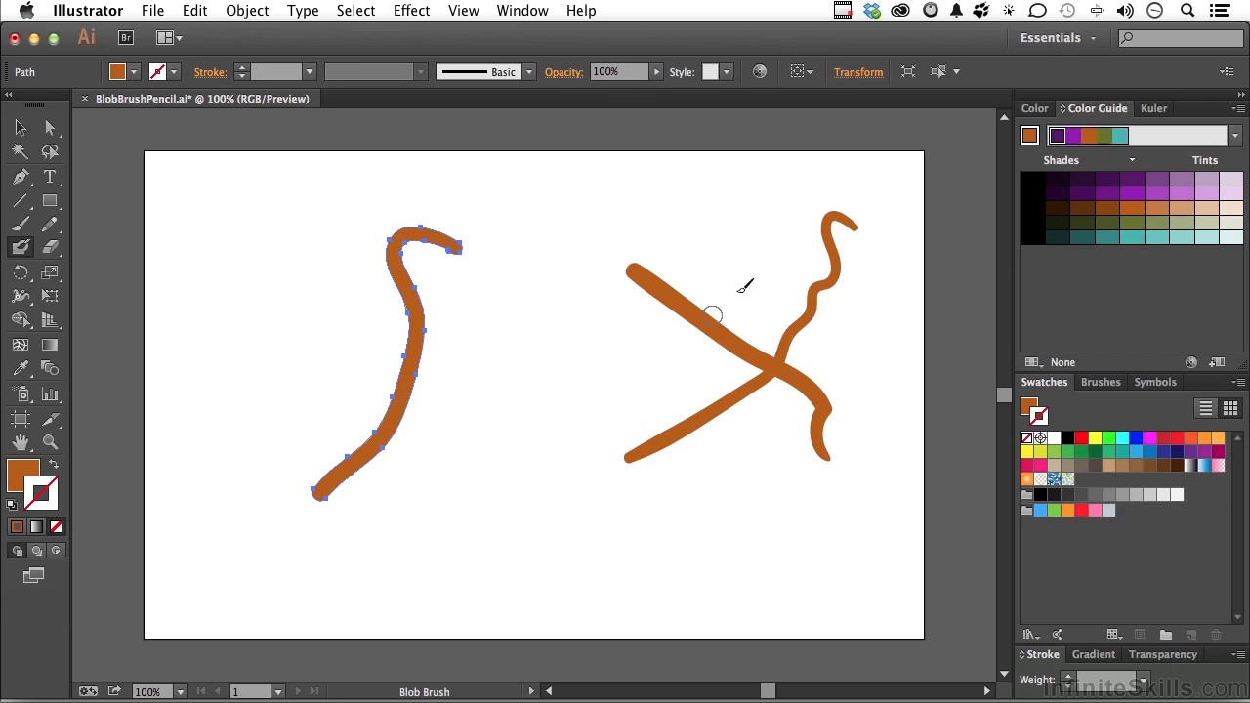
pyautogui.moveTo(776, 204)
pyautogui.mouseDown()
pyautogui.moveTo(753, 198)
pyautogui.moveTo(555, 433)
pyautogui.mouseUp()
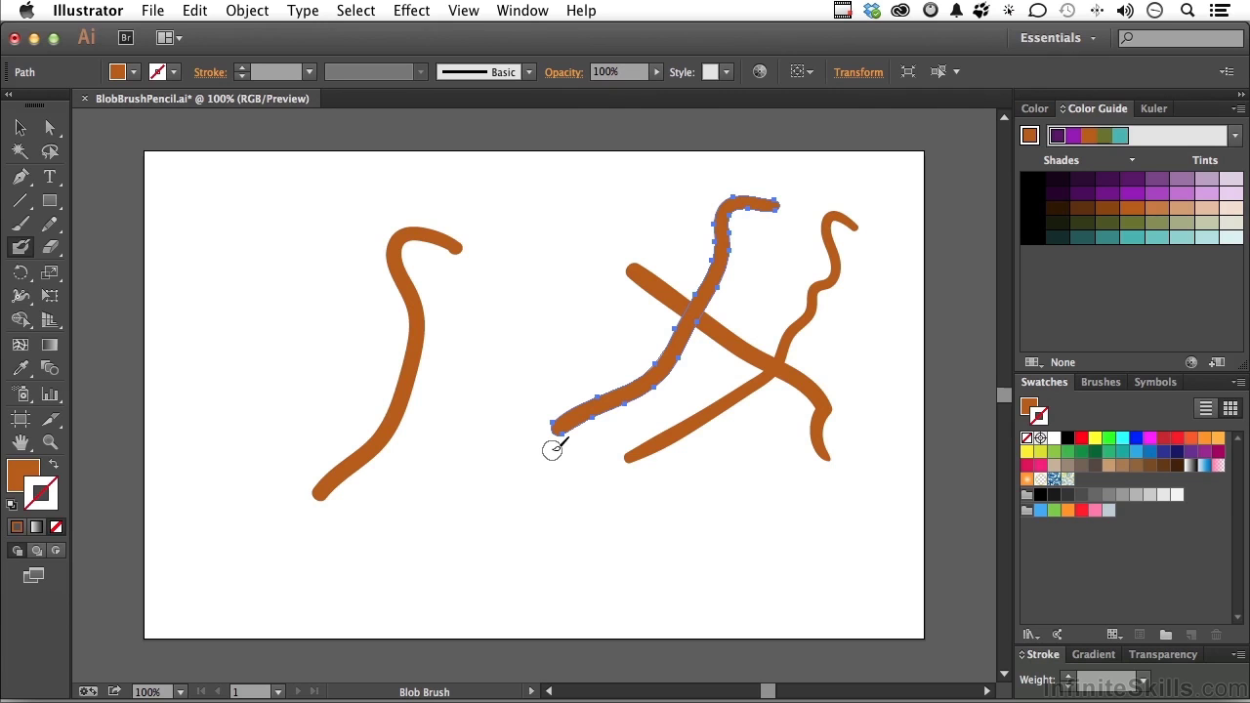
pyautogui.press('super+a')
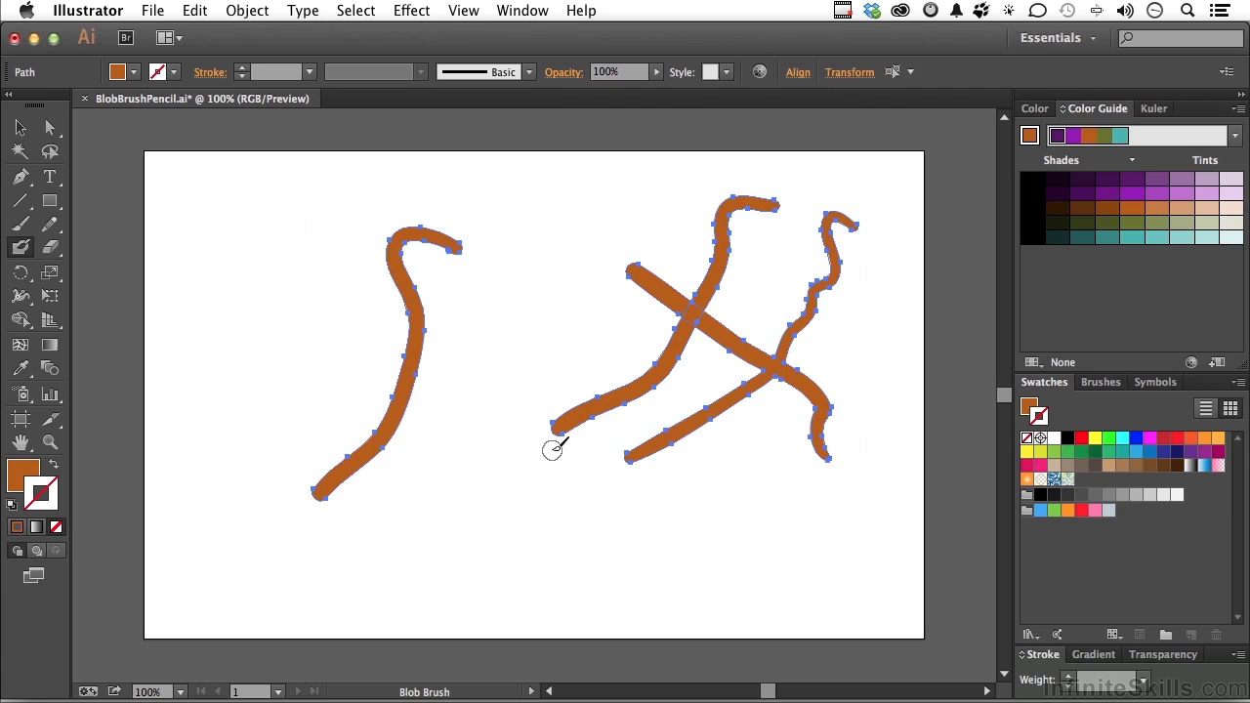
pyautogui.press('Delete')
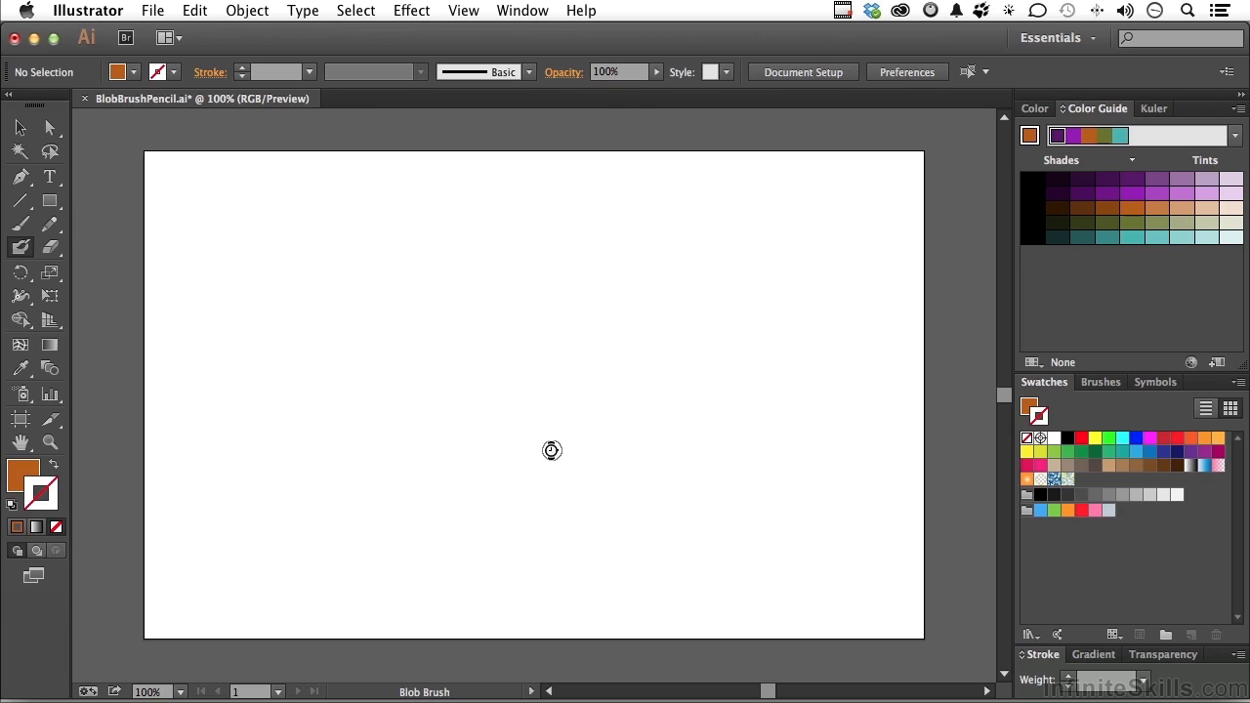
# Paint a curved orange stroke diagonally across the artboard with the Paintbrush, using the 3.00 bristle brush
pyautogui.click(17, 231)
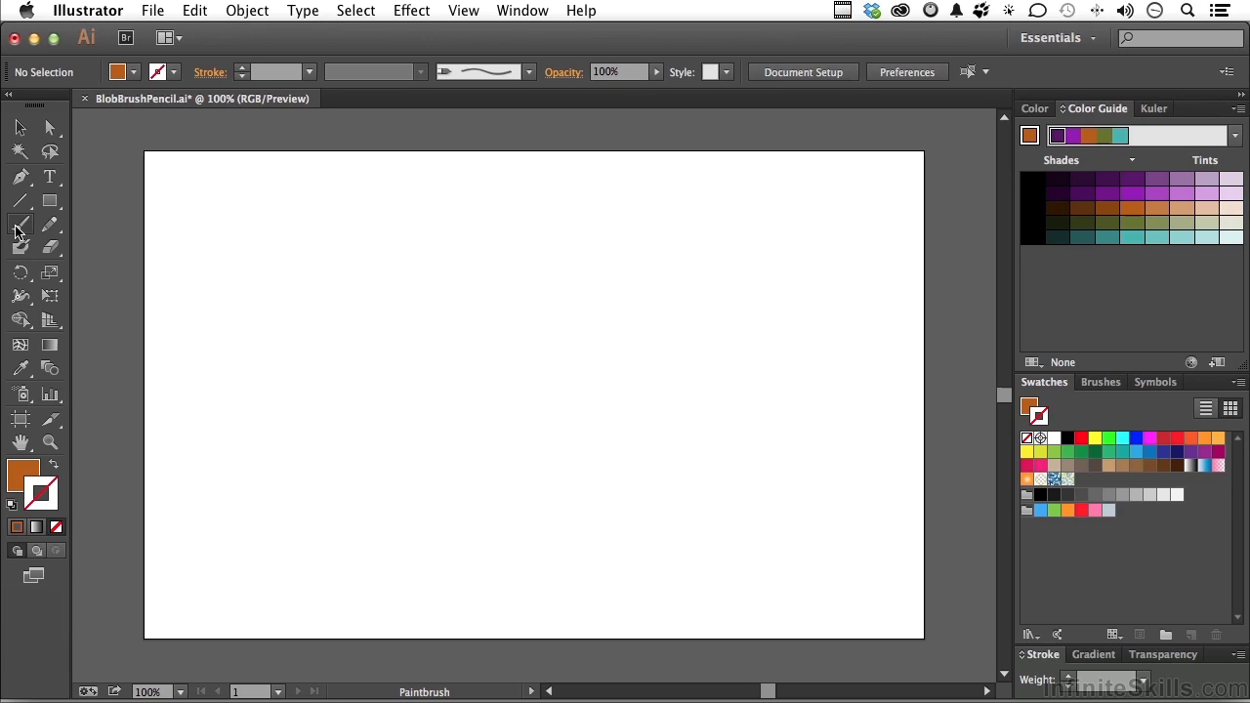
pyautogui.click(1106, 386)
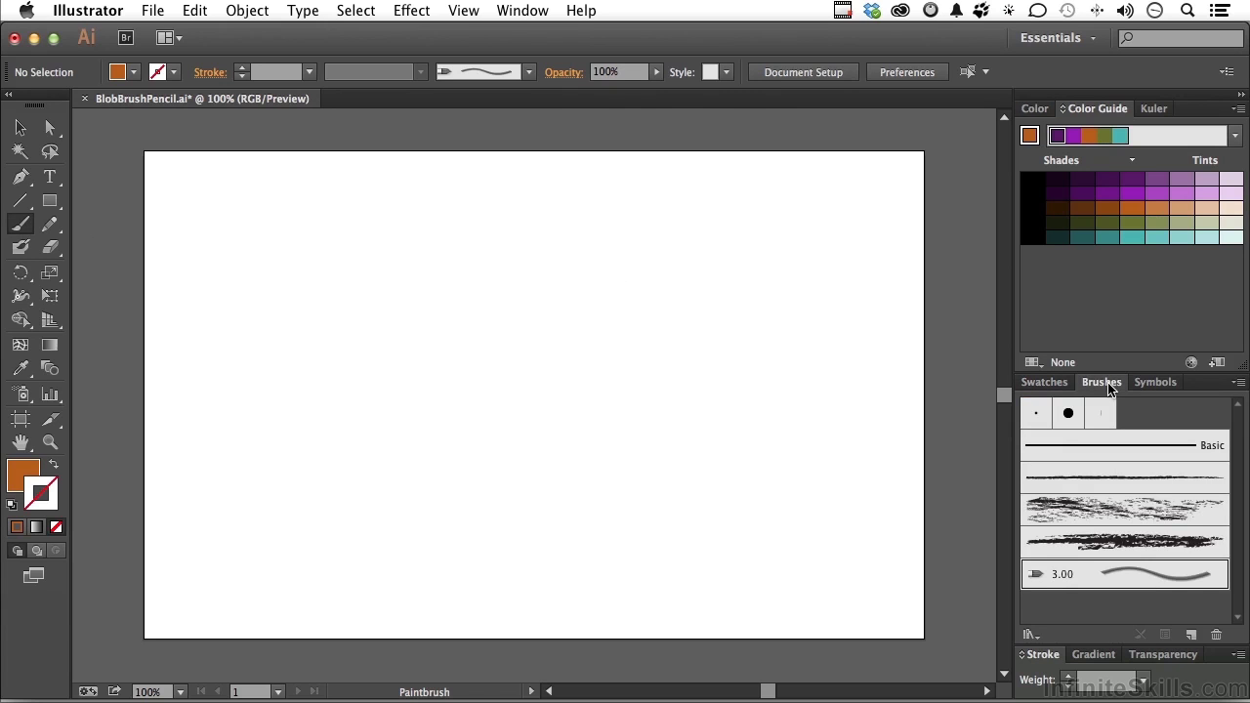
pyautogui.click(1168, 577)
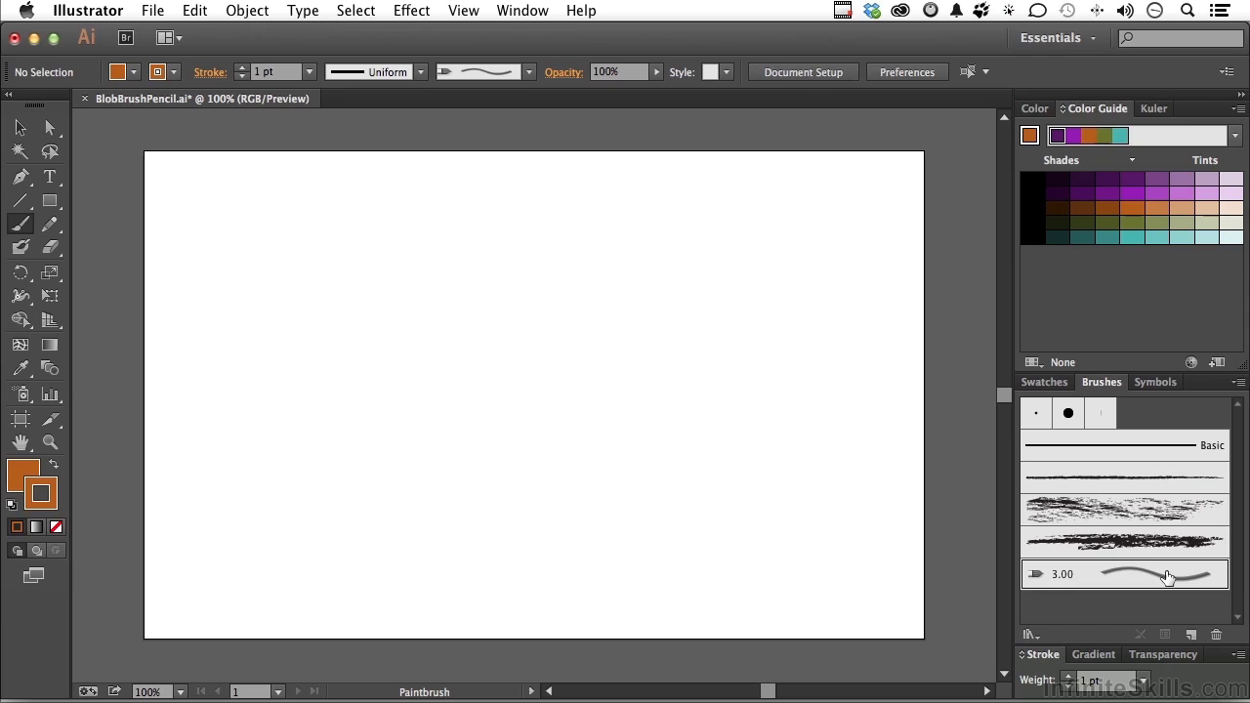
pyautogui.moveTo(799, 279)
pyautogui.mouseDown()
pyautogui.moveTo(728, 336)
pyautogui.moveTo(459, 482)
pyautogui.mouseUp()
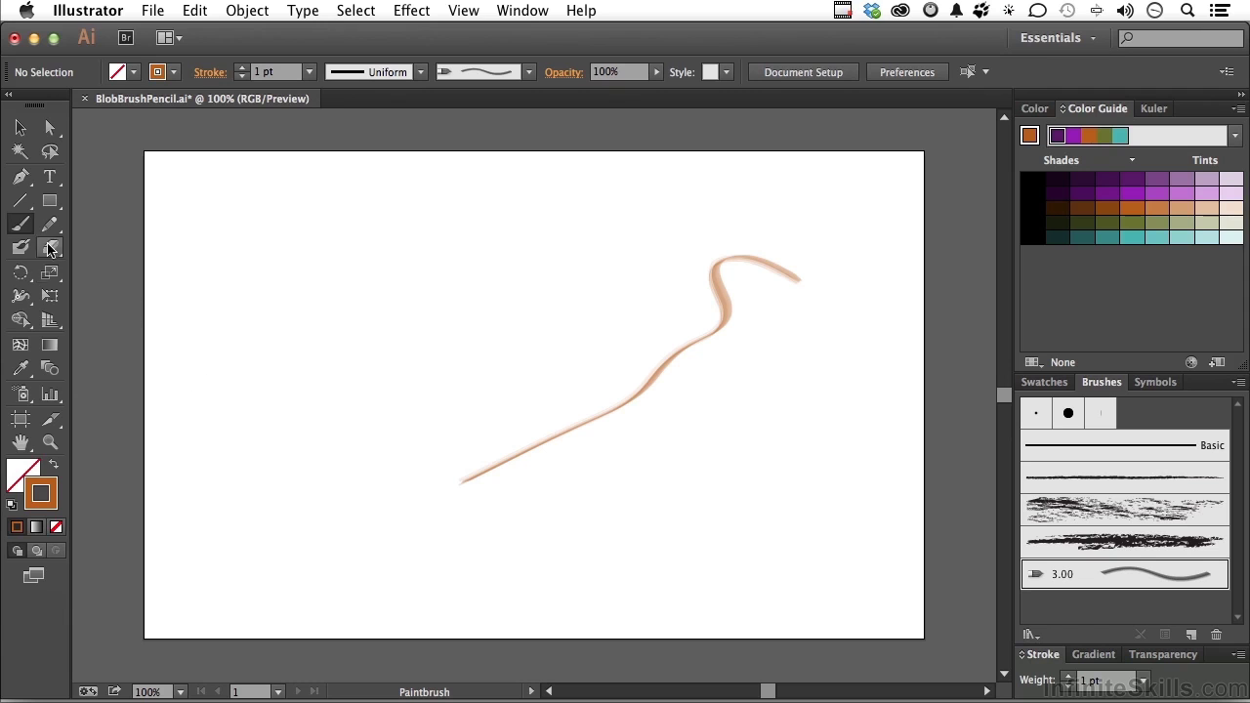
# Turn on Fill new brush strokes in the Paintbrush options and apply the change
pyautogui.doubleClick(23, 226)
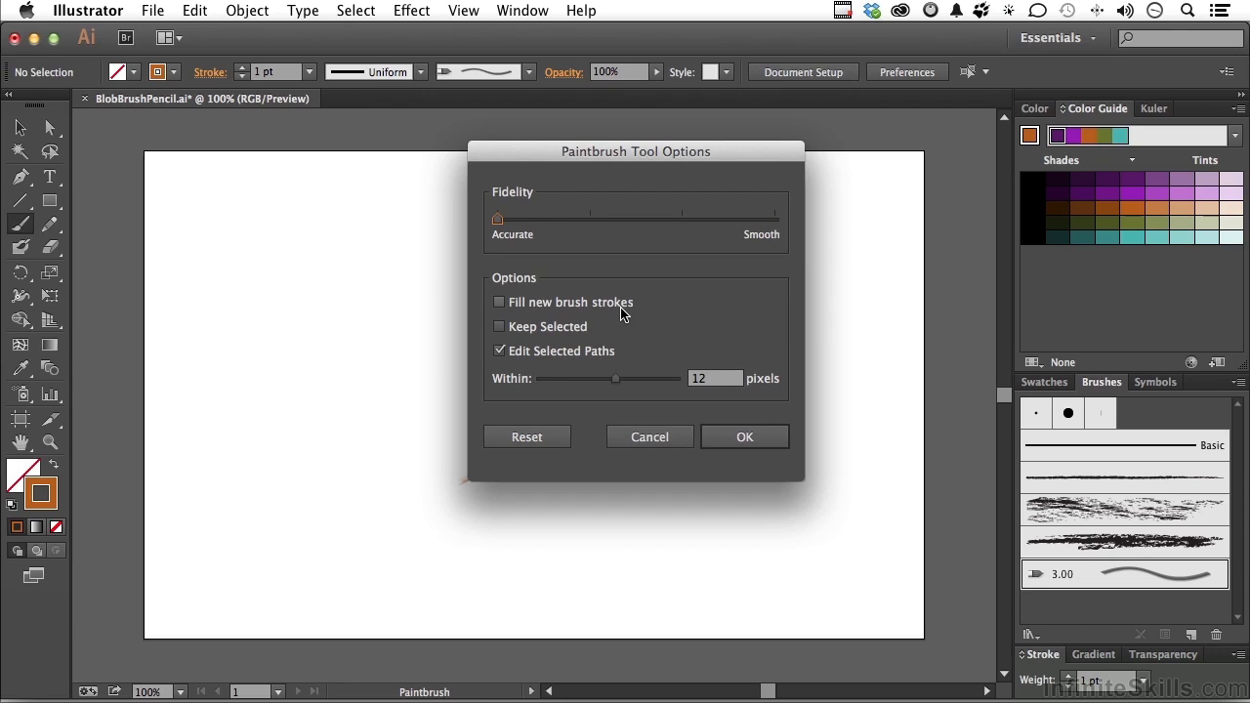
pyautogui.click(576, 307)
pyautogui.click(756, 439)
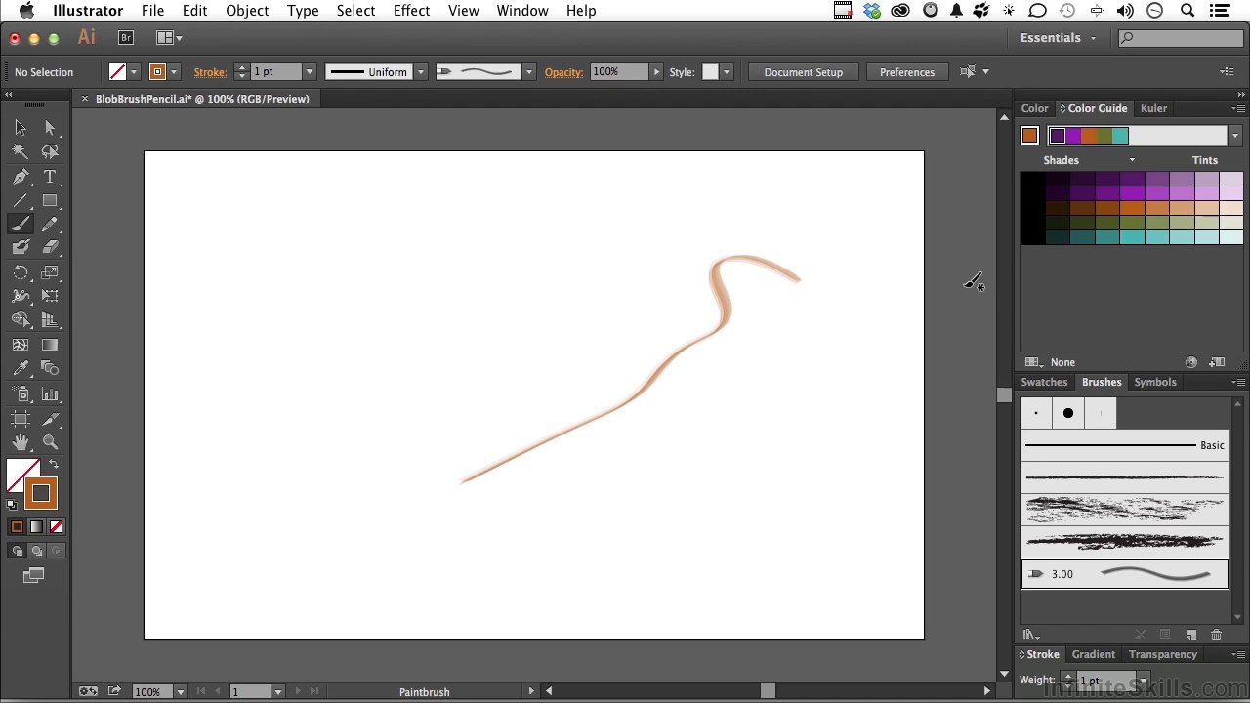
# Set the fill to blue from the color guide, paint a filled wavy test stroke with the Paintbrush, and delete all artwork
pyautogui.press('x')
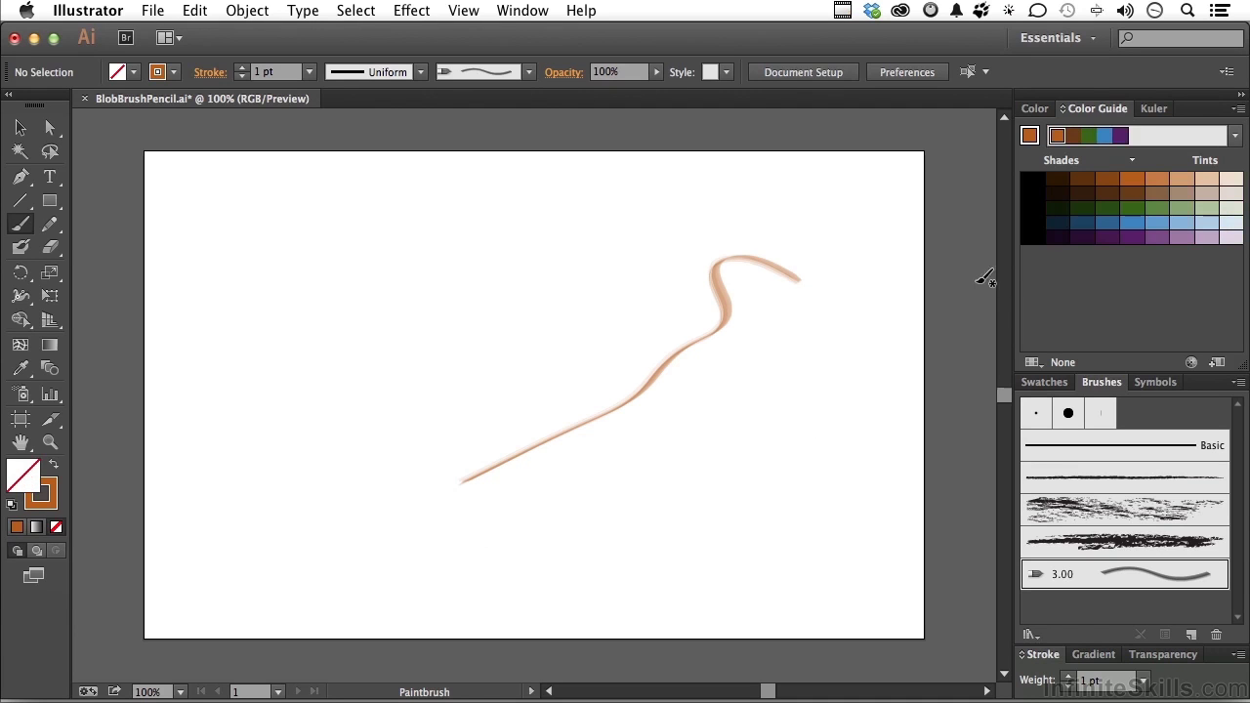
pyautogui.click(1134, 223)
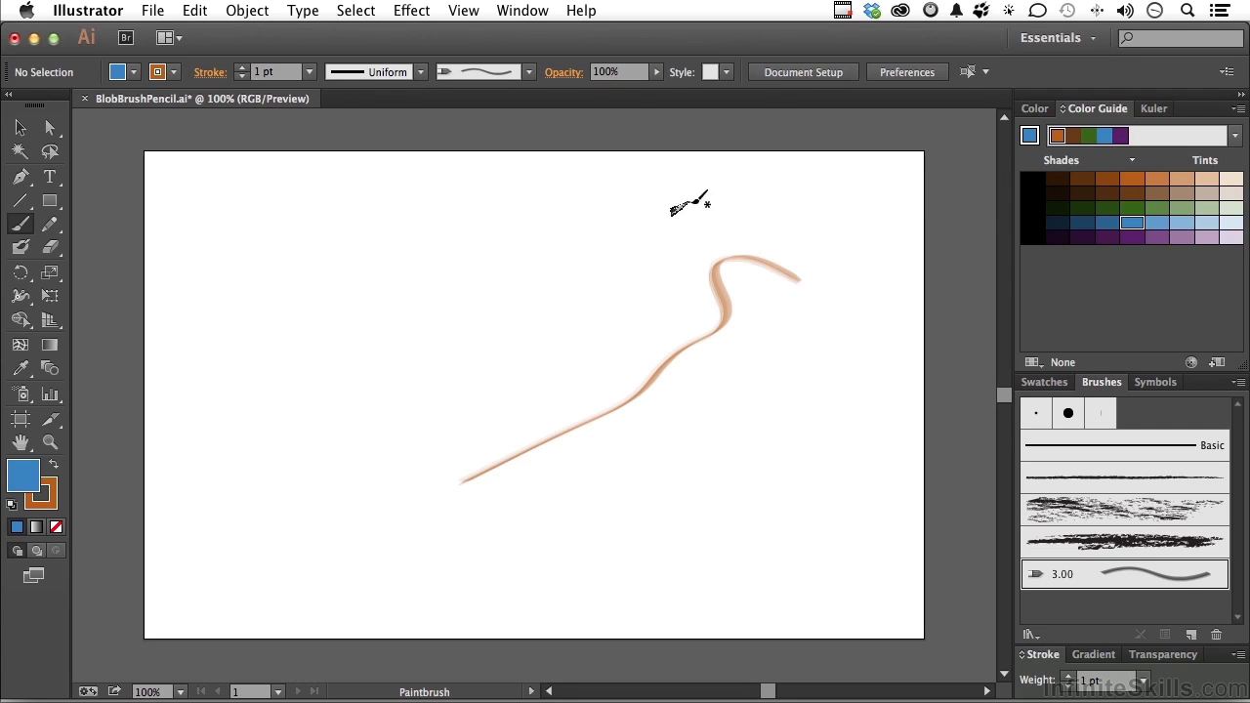
pyautogui.moveTo(666, 203); pyautogui.dragTo(358, 453)
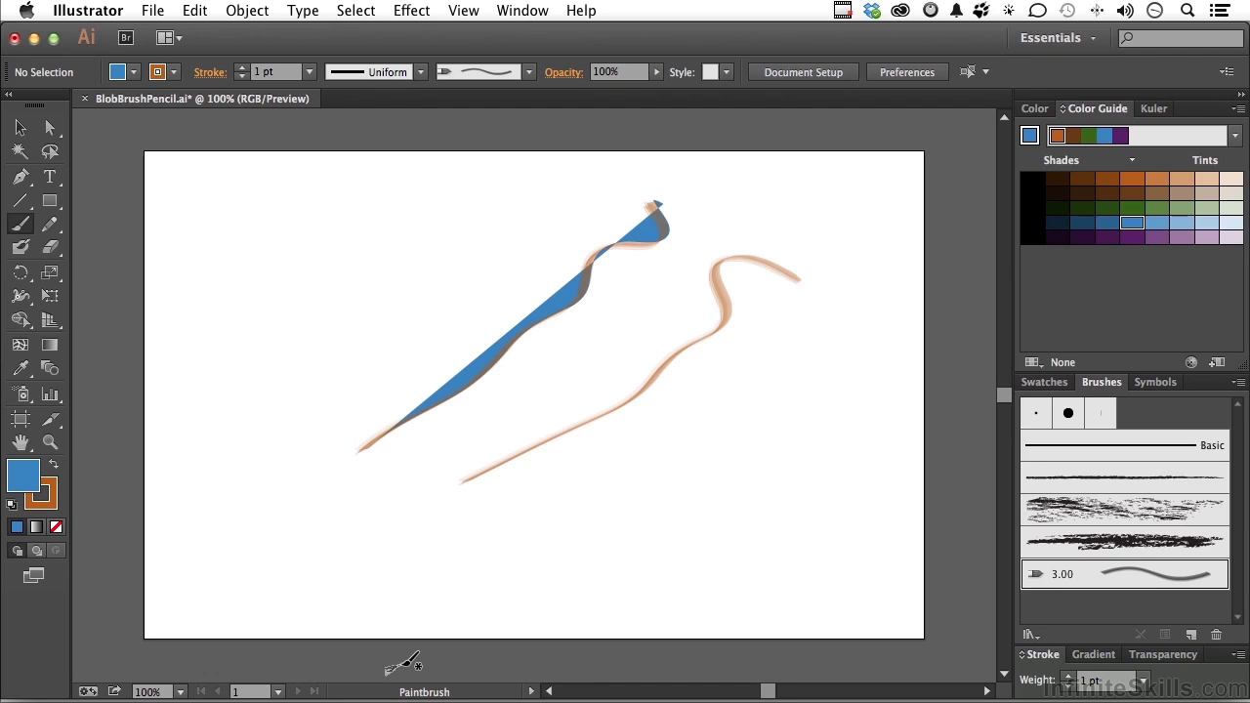
pyautogui.press('super+a')
pyautogui.press('Delete')
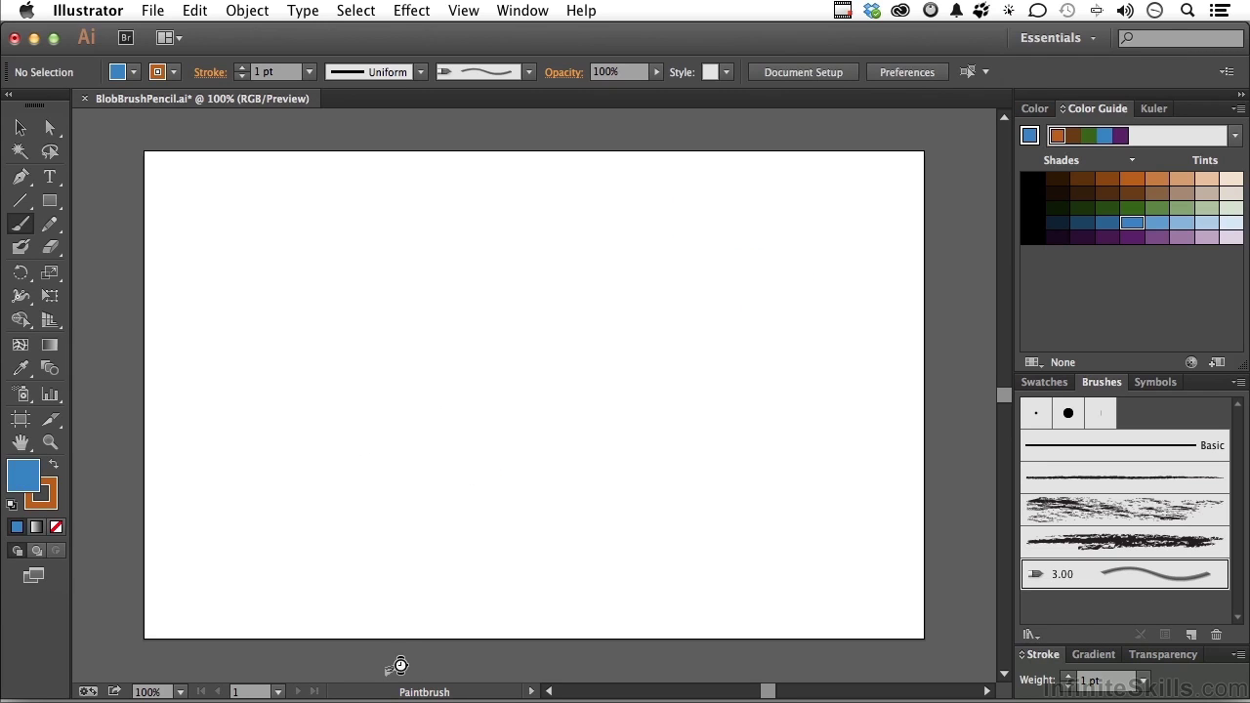
# Review the Paintbrush options for Keep Selected and Edit Selected Paths, and accept them as they are
pyautogui.doubleClick(20, 224)
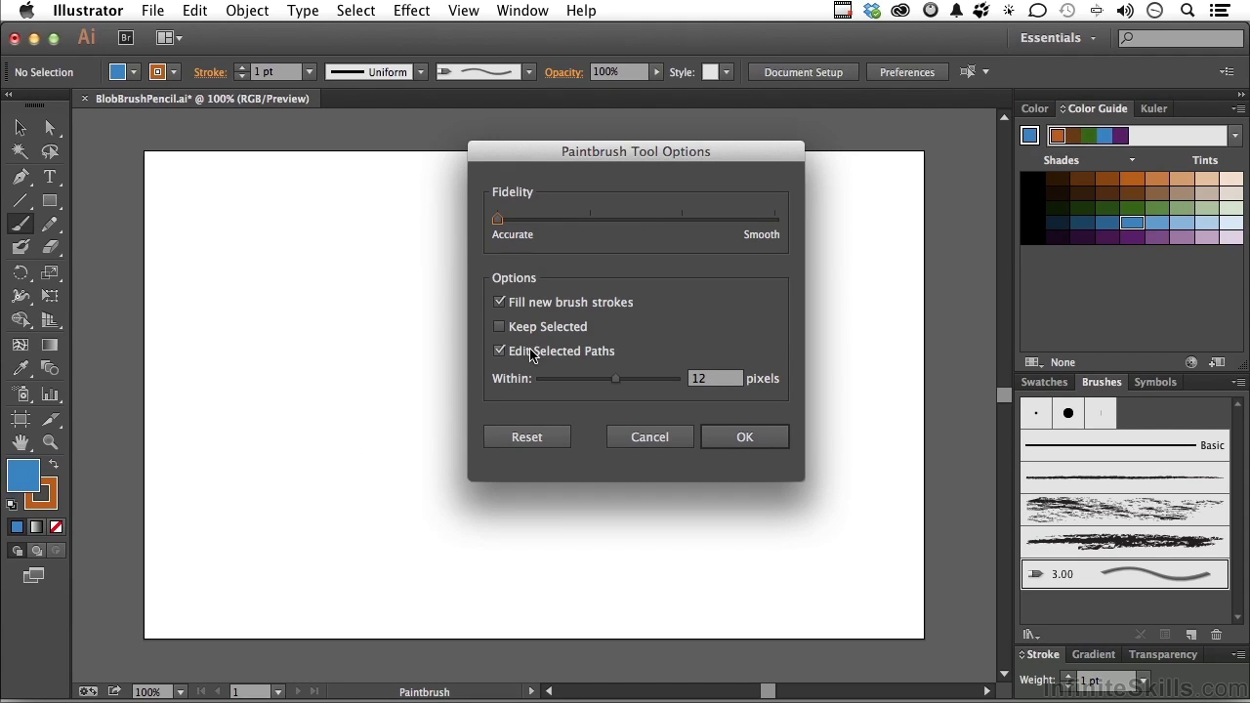
pyautogui.click(735, 436)
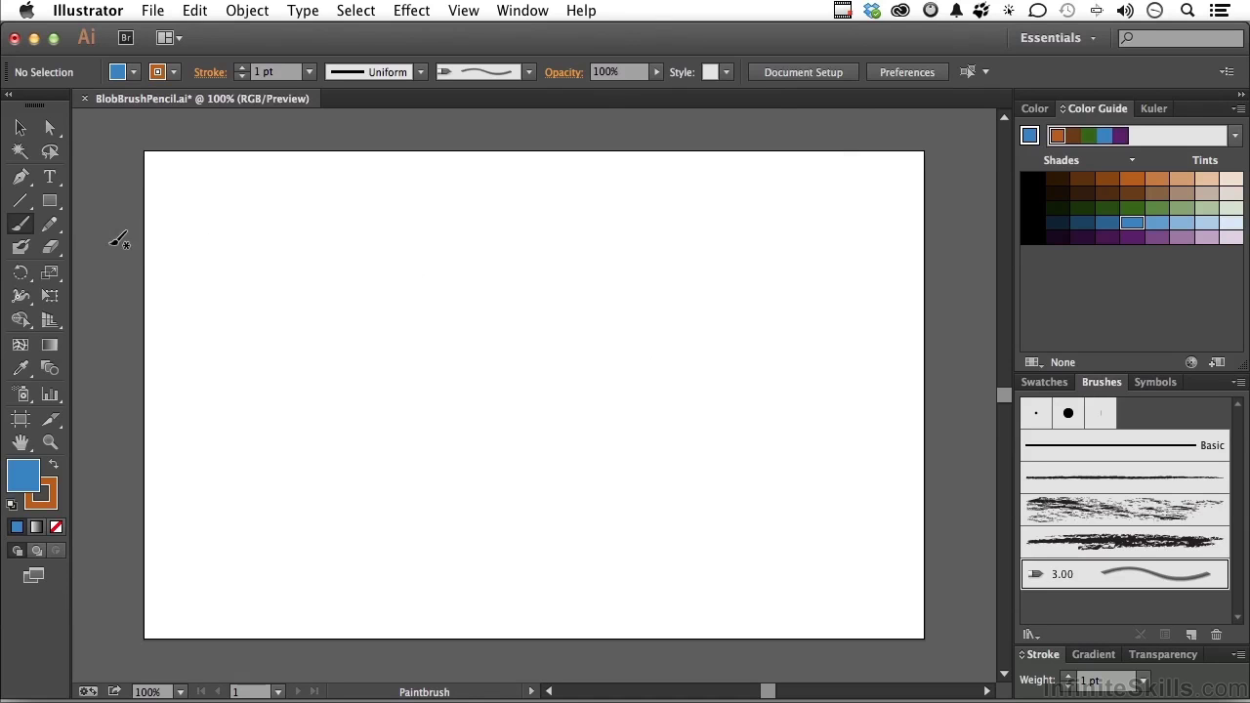
# Choose the Pencil tool, toggle Edit selected paths off and back on in its options, and apply them
pyautogui.click(49, 228)
pyautogui.moveTo(46, 232); pyautogui.dragTo(79, 220)
pyautogui.doubleClick(50, 225)
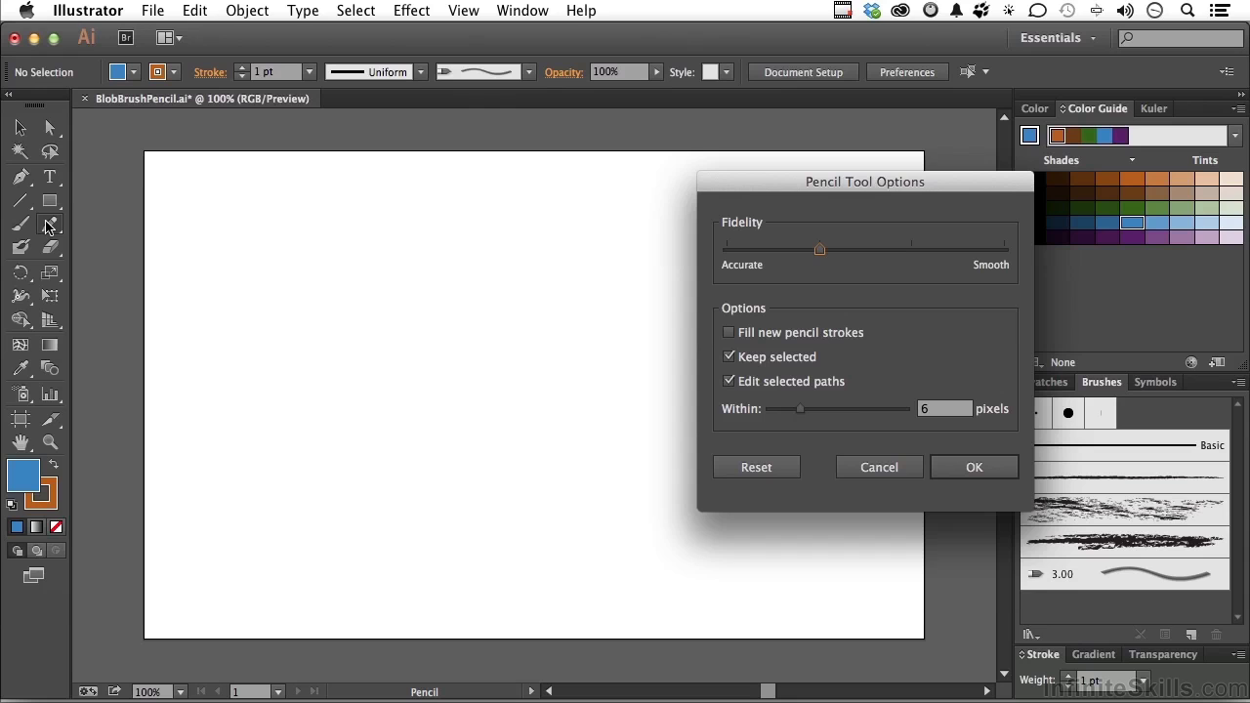
pyautogui.click(808, 359)
pyautogui.click(809, 383)
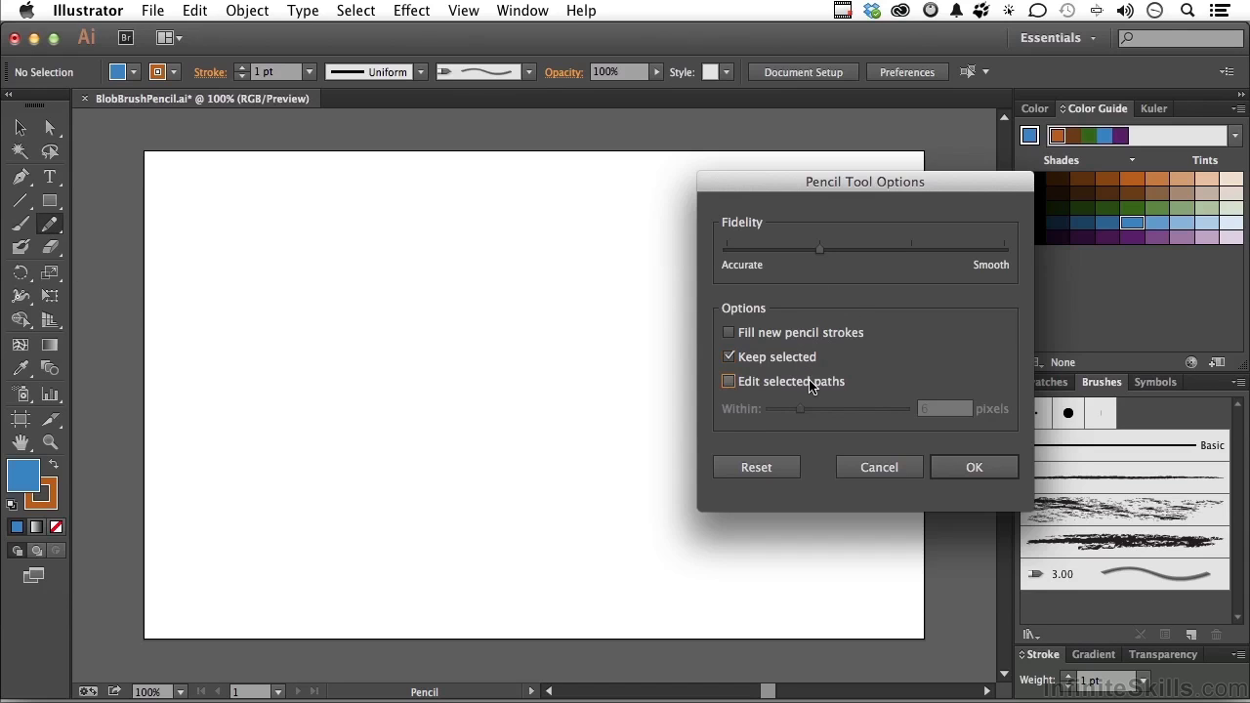
pyautogui.click(809, 383)
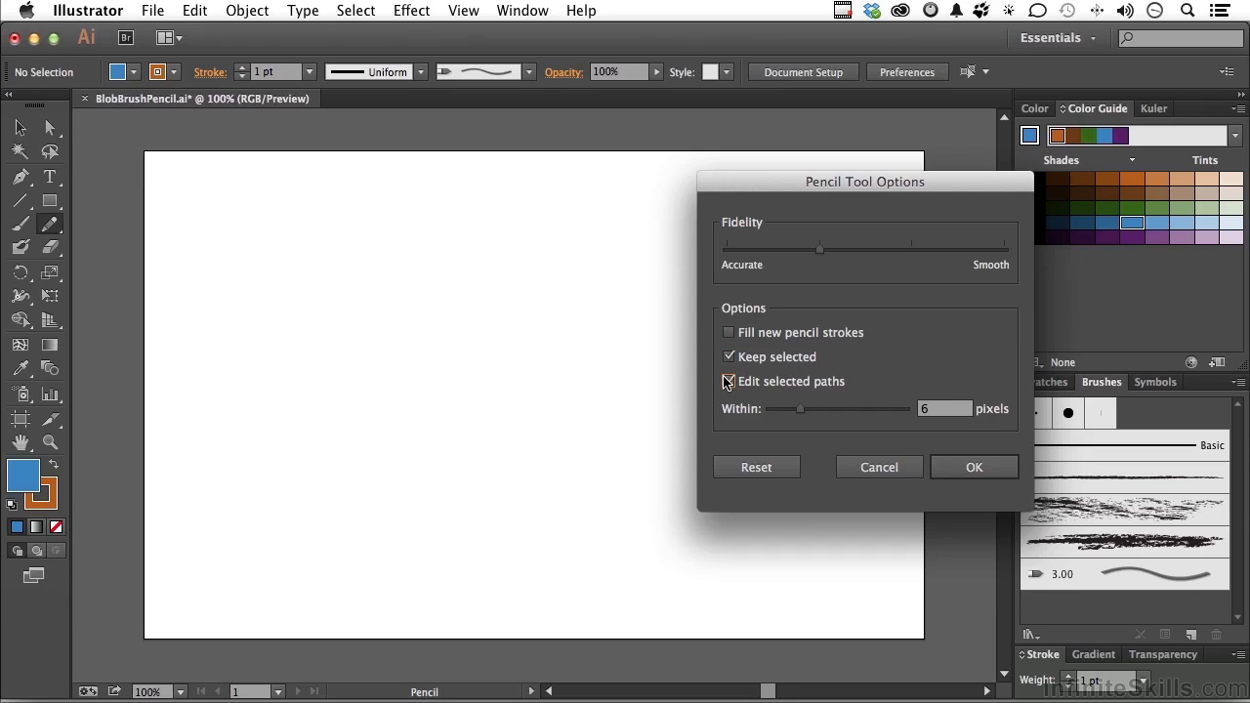
pyautogui.click(960, 472)
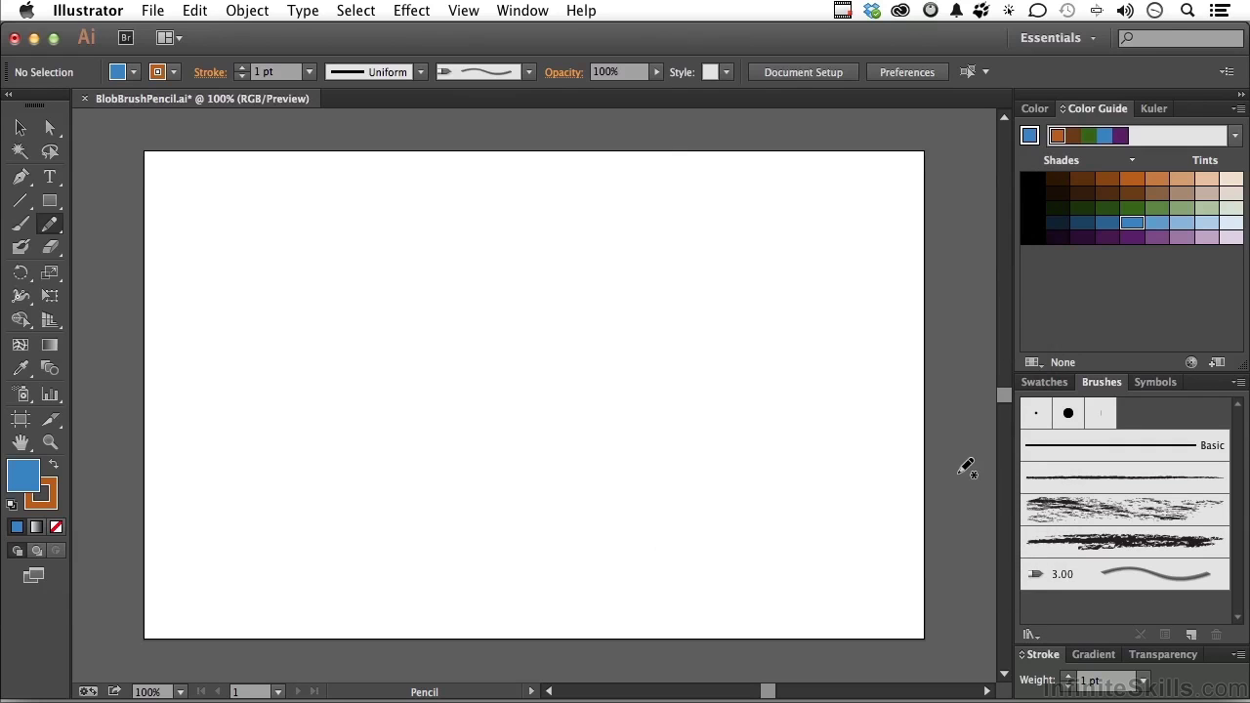
# Draw two curved freehand paths with the Pencil tool, and redraw the upper end of the second one into an inward-curling hook
pyautogui.moveTo(770, 276)
pyautogui.mouseDown()
pyautogui.moveTo(698, 311)
pyautogui.moveTo(586, 456)
pyautogui.moveTo(528, 489)
pyautogui.mouseUp()
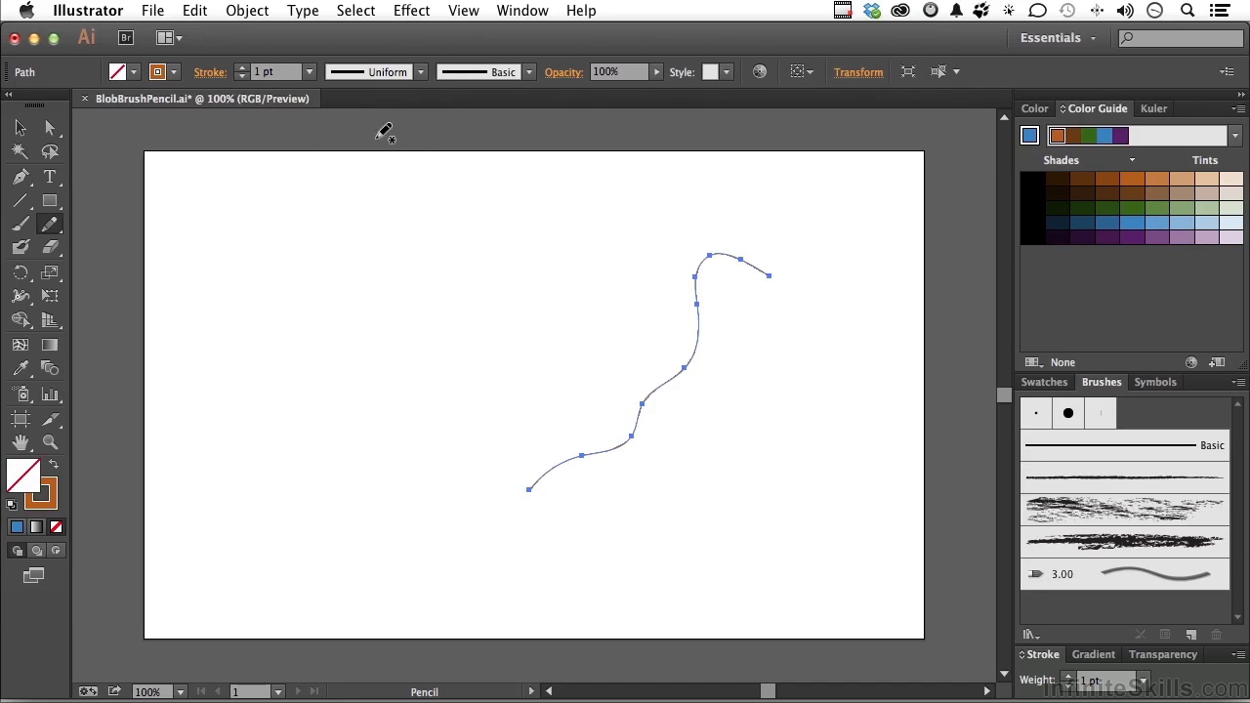
pyautogui.moveTo(547, 235)
pyautogui.mouseDown()
pyautogui.moveTo(486, 257)
pyautogui.moveTo(374, 437)
pyautogui.mouseUp()
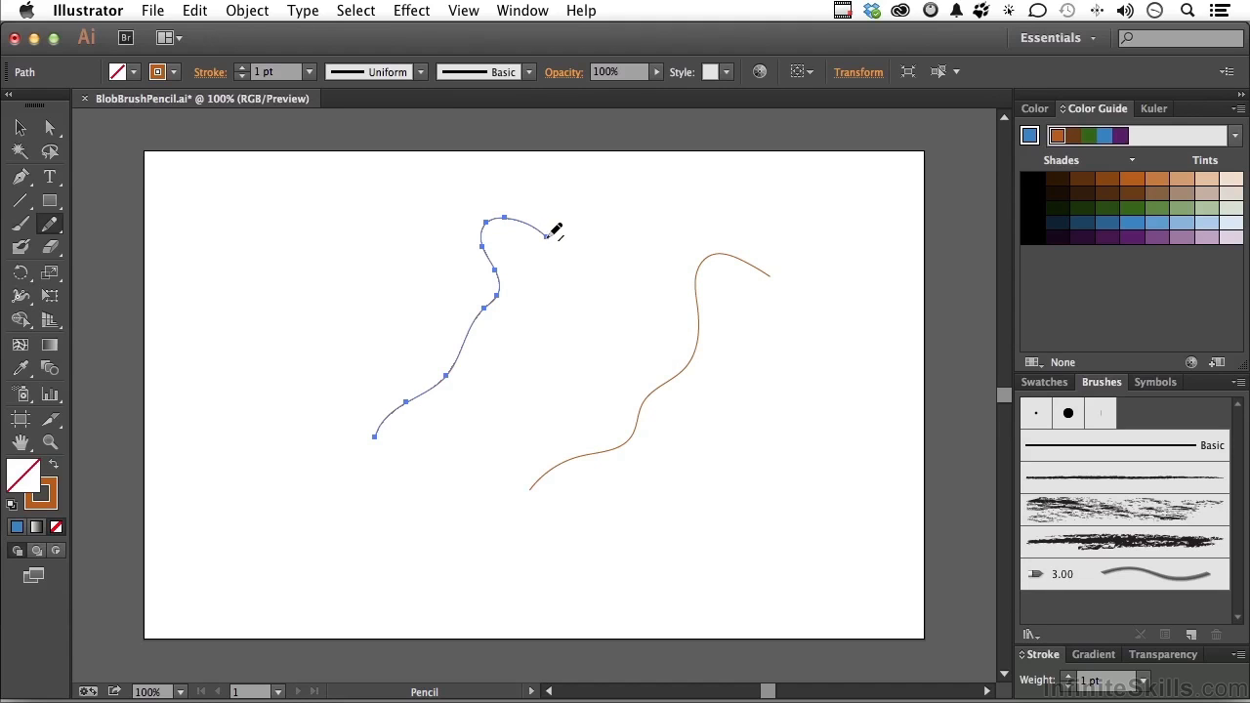
pyautogui.moveTo(547, 236)
pyautogui.mouseDown()
pyautogui.moveTo(595, 251)
pyautogui.moveTo(643, 225)
pyautogui.mouseUp()
pyautogui.moveTo(488, 225)
pyautogui.mouseDown()
pyautogui.moveTo(458, 217)
pyautogui.moveTo(381, 251)
pyautogui.moveTo(282, 251)
pyautogui.mouseUp()
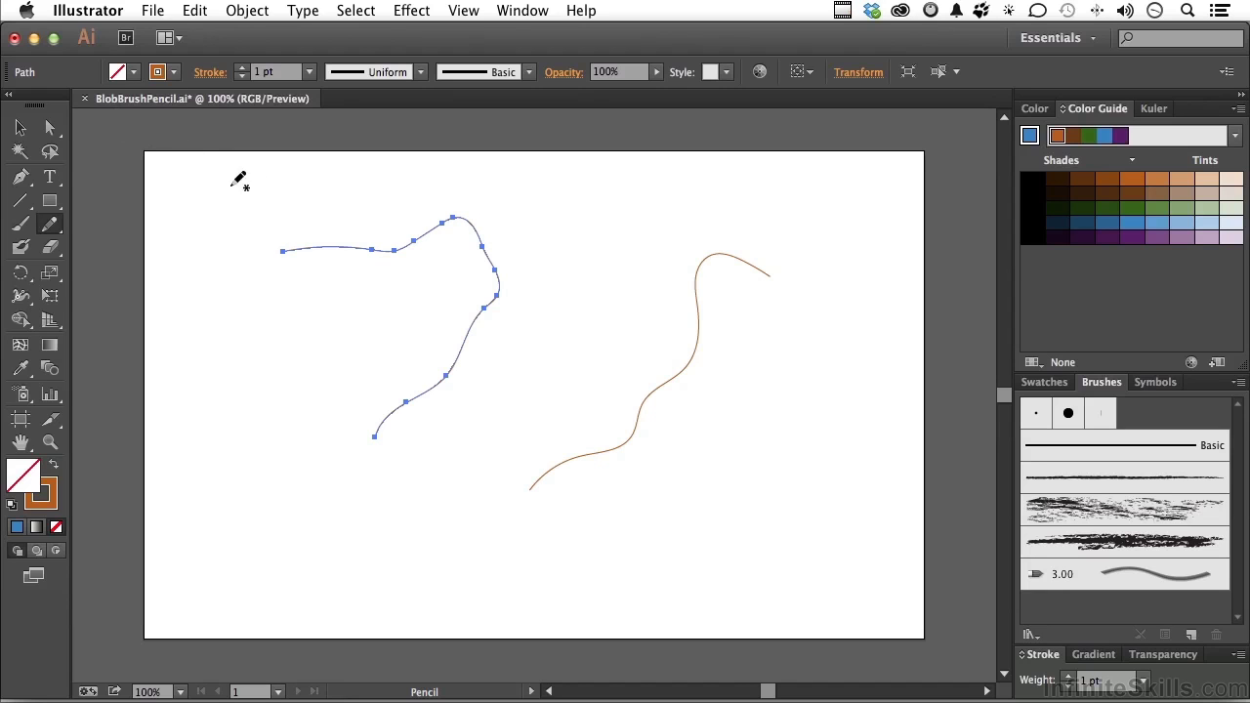
pyautogui.moveTo(337, 246)
pyautogui.mouseDown()
pyautogui.moveTo(307, 283)
pyautogui.moveTo(389, 308)
pyautogui.mouseUp()
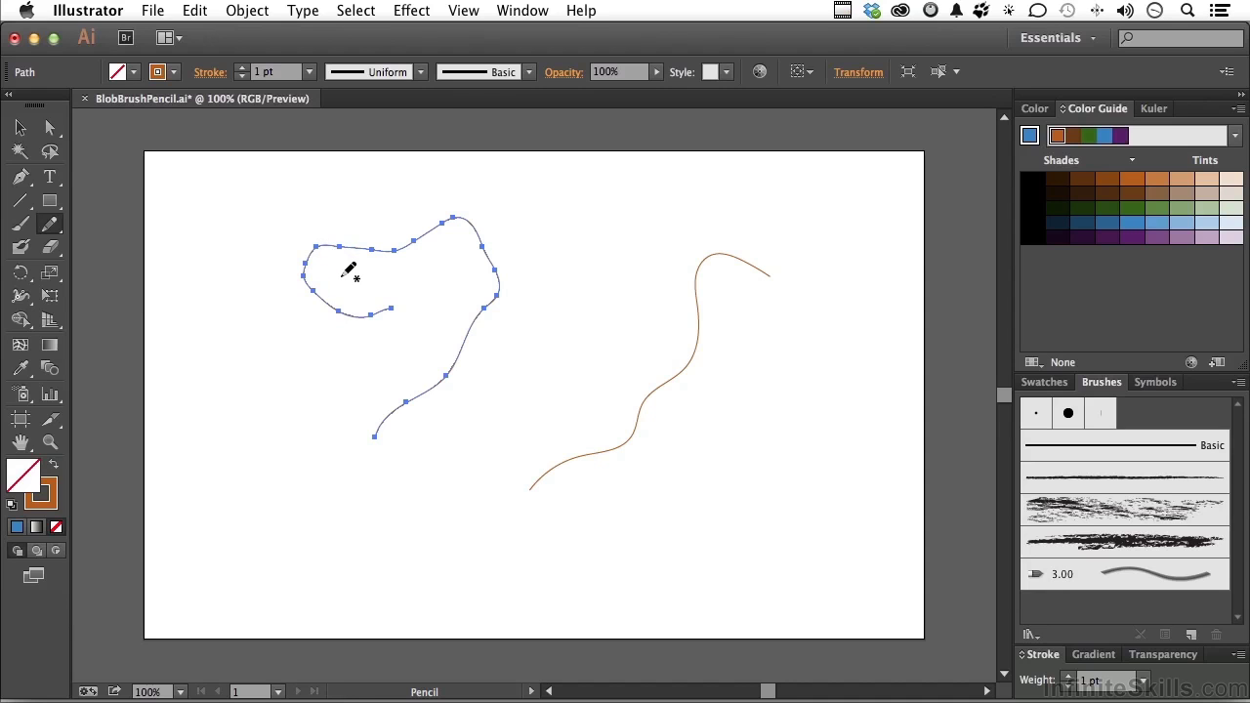
# Smooth the hooked path with the Smooth tool along its upper dip, around its peak and down its outer bend
pyautogui.click(51, 227)
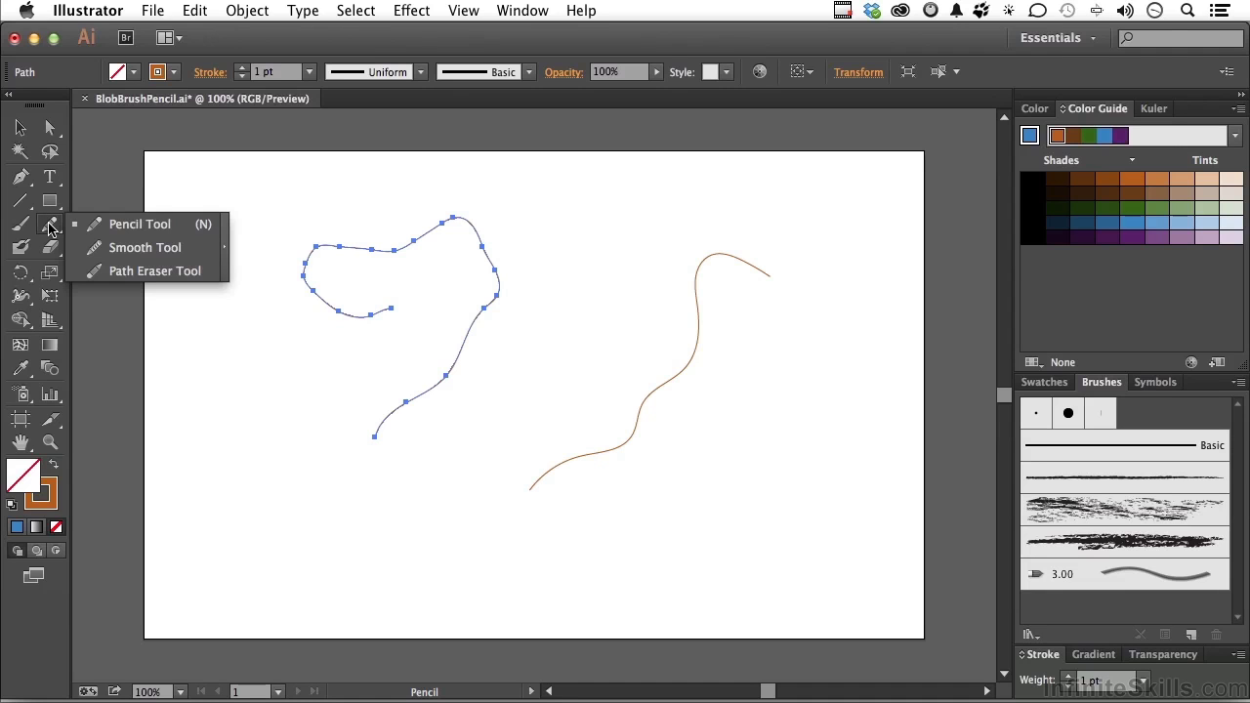
pyautogui.click(127, 246)
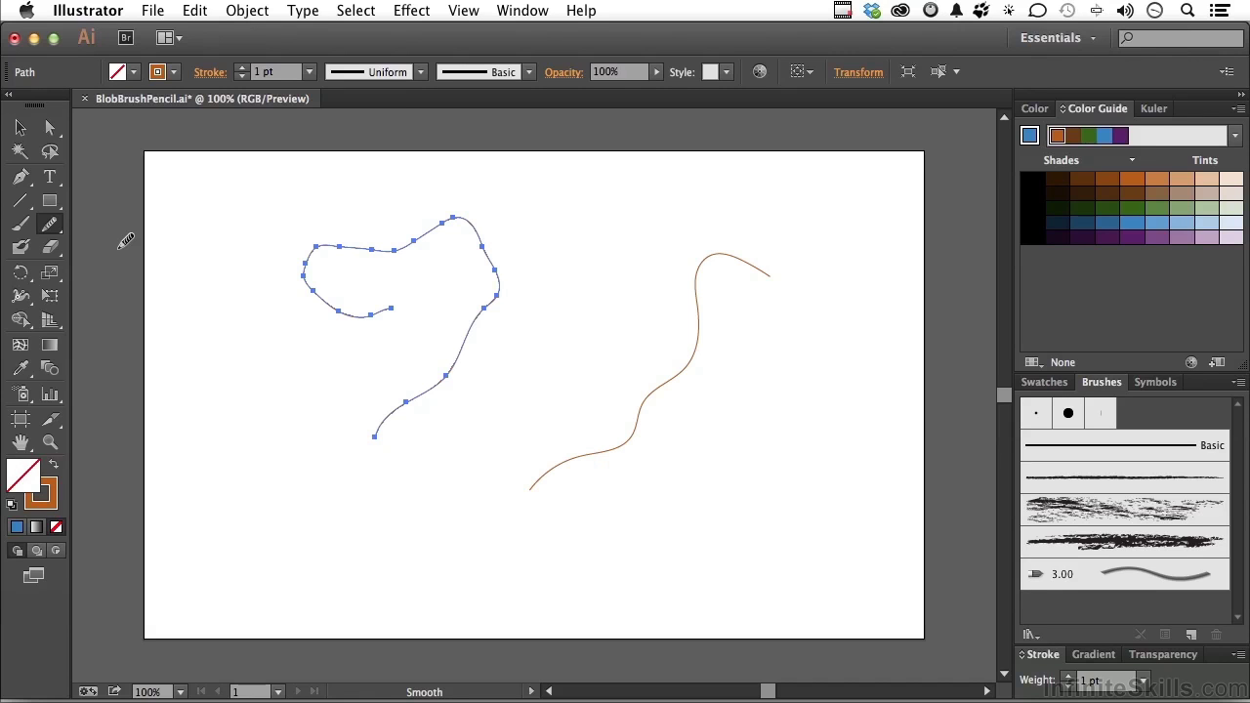
pyautogui.moveTo(372, 248)
pyautogui.mouseDown()
pyautogui.moveTo(416, 242)
pyautogui.moveTo(365, 251)
pyautogui.moveTo(404, 240)
pyautogui.mouseUp()
pyautogui.moveTo(447, 218); pyautogui.dragTo(446, 201)
pyautogui.moveTo(485, 274)
pyautogui.mouseDown()
pyautogui.moveTo(482, 312)
pyautogui.moveTo(492, 280)
pyautogui.moveTo(499, 292)
pyautogui.moveTo(508, 285)
pyautogui.moveTo(493, 269)
pyautogui.moveTo(500, 267)
pyautogui.mouseUp()
# Erase a small gap near the peak of the hooked path with the Path Eraser tool, splitting it into two separate paths
pyautogui.click(51, 225)
pyautogui.click(122, 271)
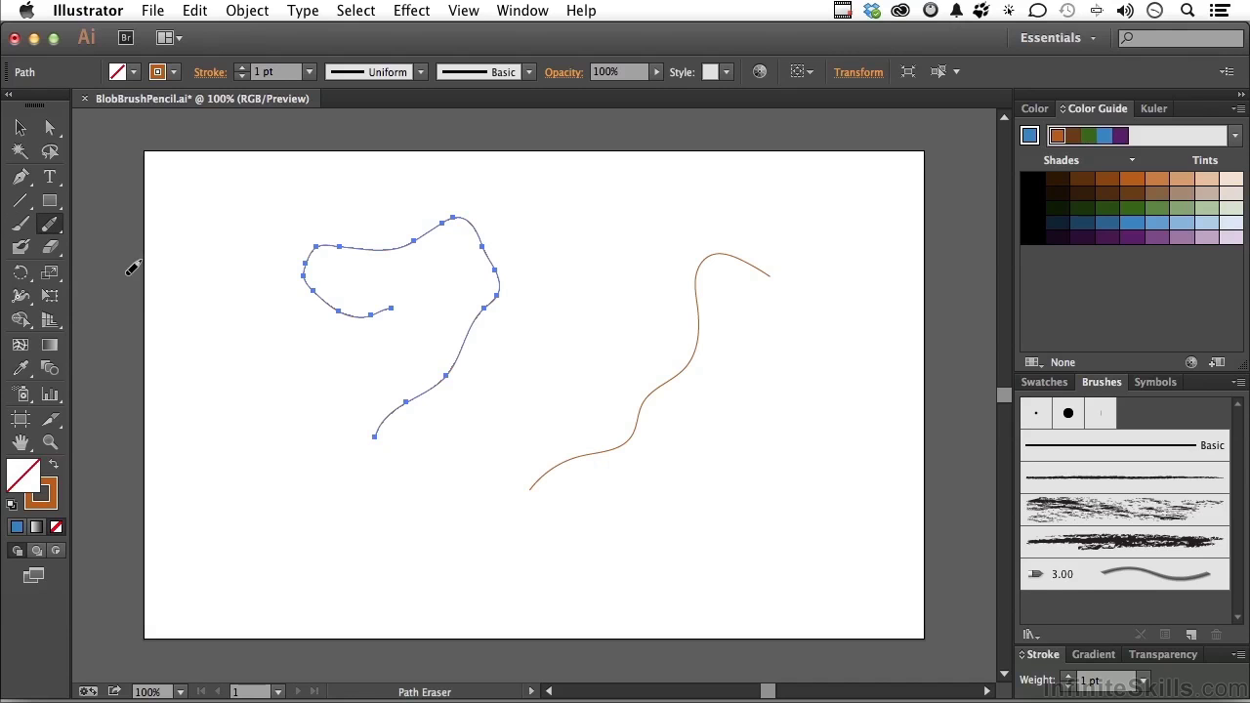
pyautogui.rightClick(490, 252)
pyautogui.click(474, 224)
pyautogui.moveTo(445, 219); pyautogui.dragTo(454, 217)
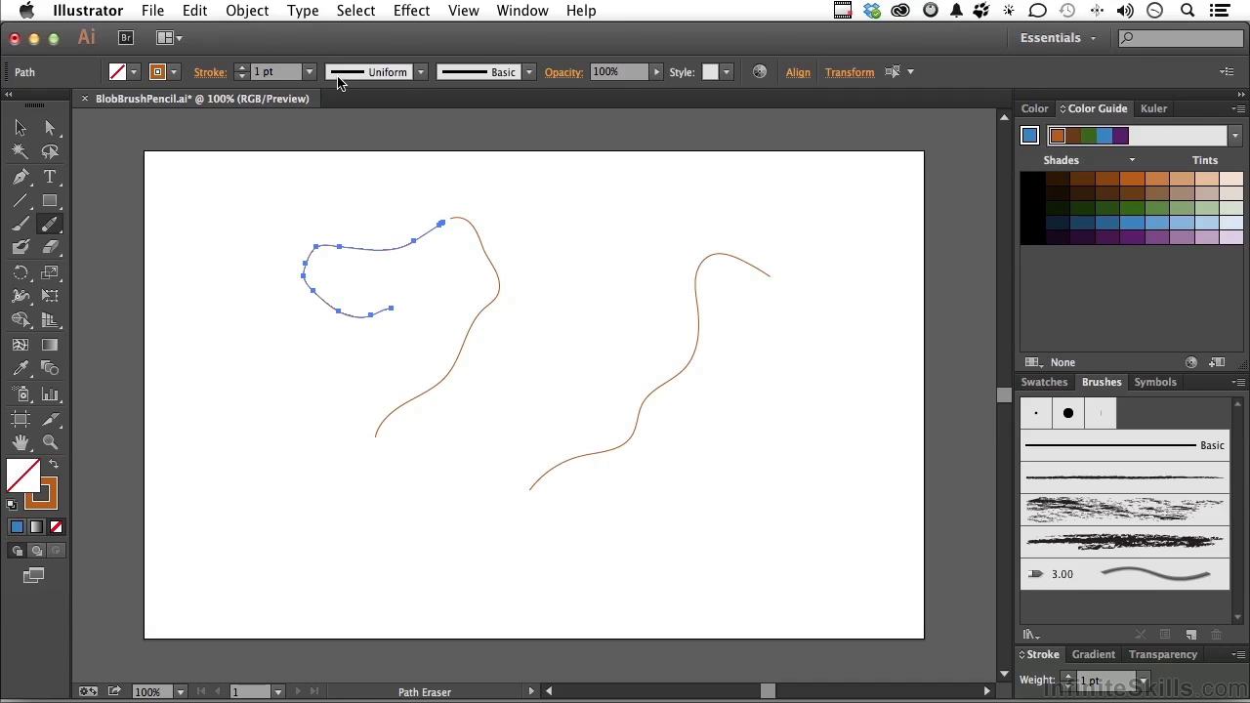
# Set the stroke weight of the split-off hook segment to 6 pt
pyautogui.click(21, 127)
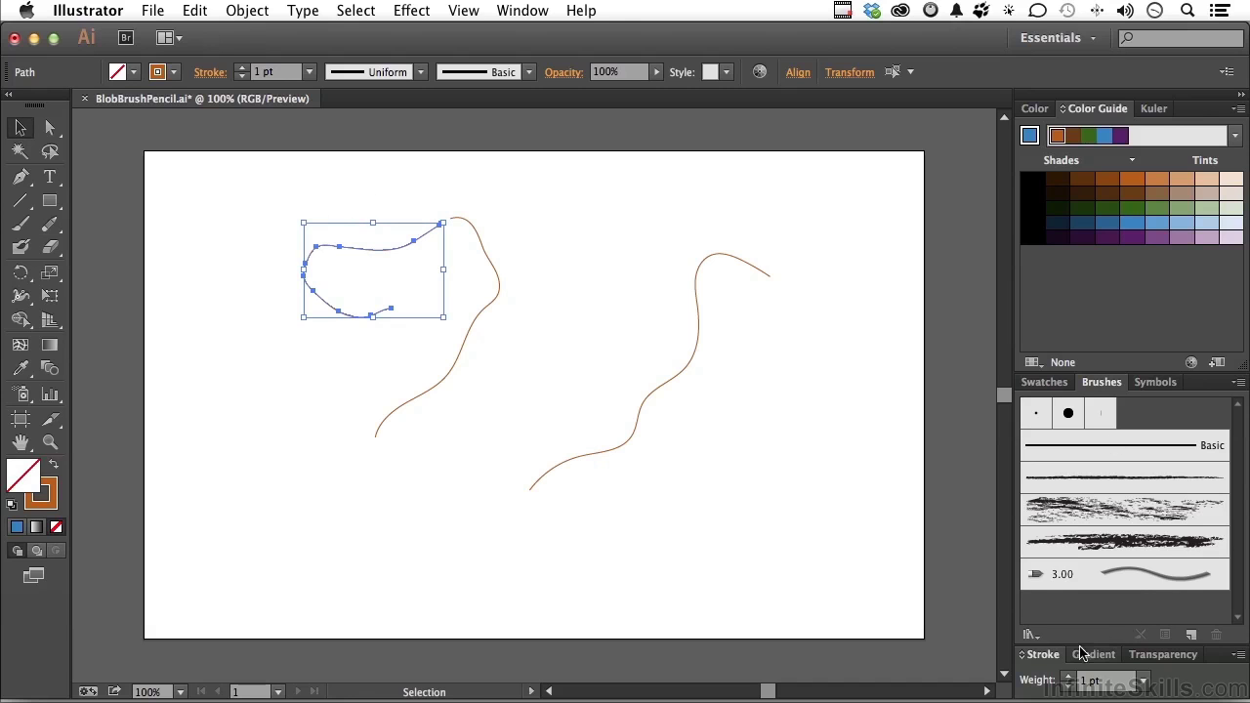
pyautogui.click(1068, 679)
pyautogui.click(1068, 679)
pyautogui.click(1068, 678)
pyautogui.click(1068, 678)
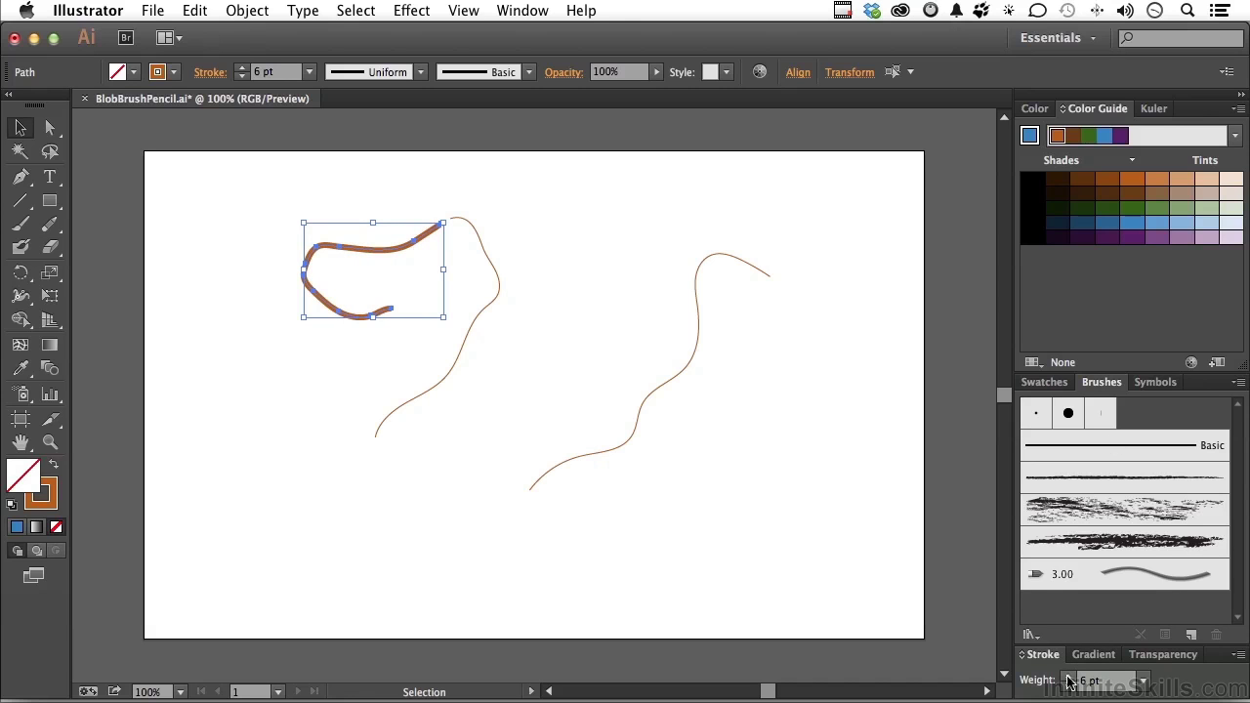
pyautogui.keyDown('alt'); pyautogui.click(49, 226); pyautogui.keyUp('alt')
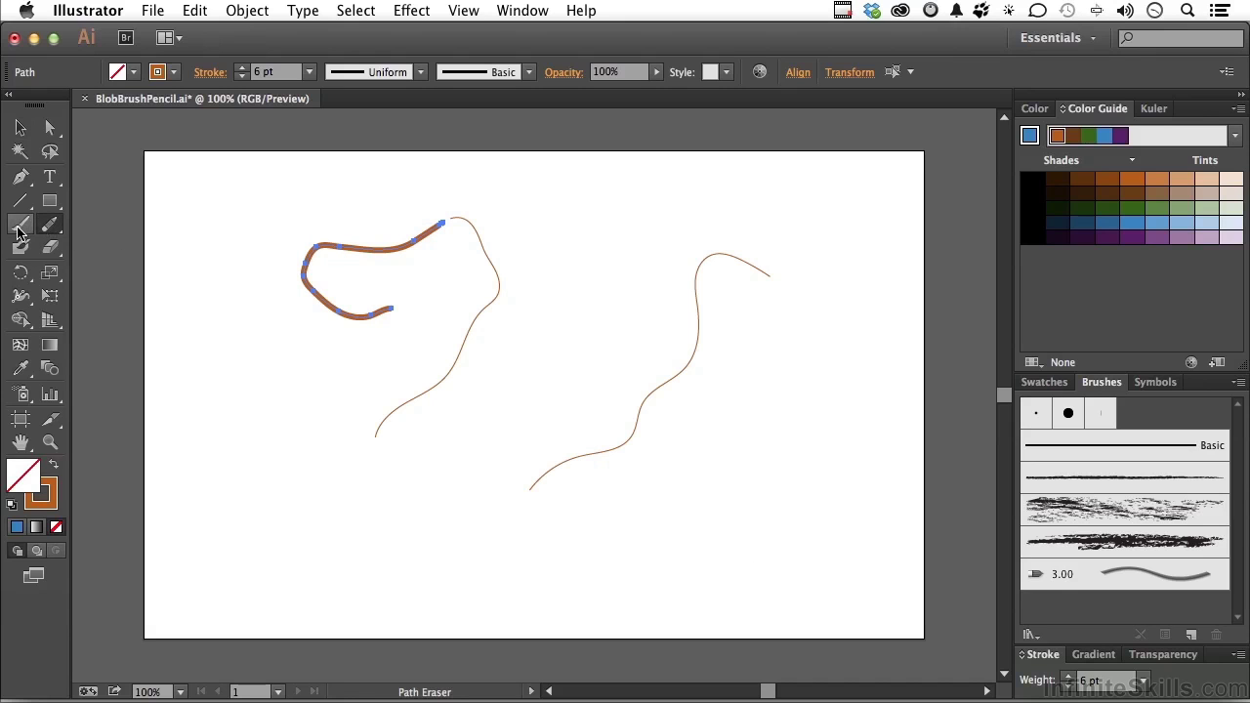
pyautogui.click(18, 227)
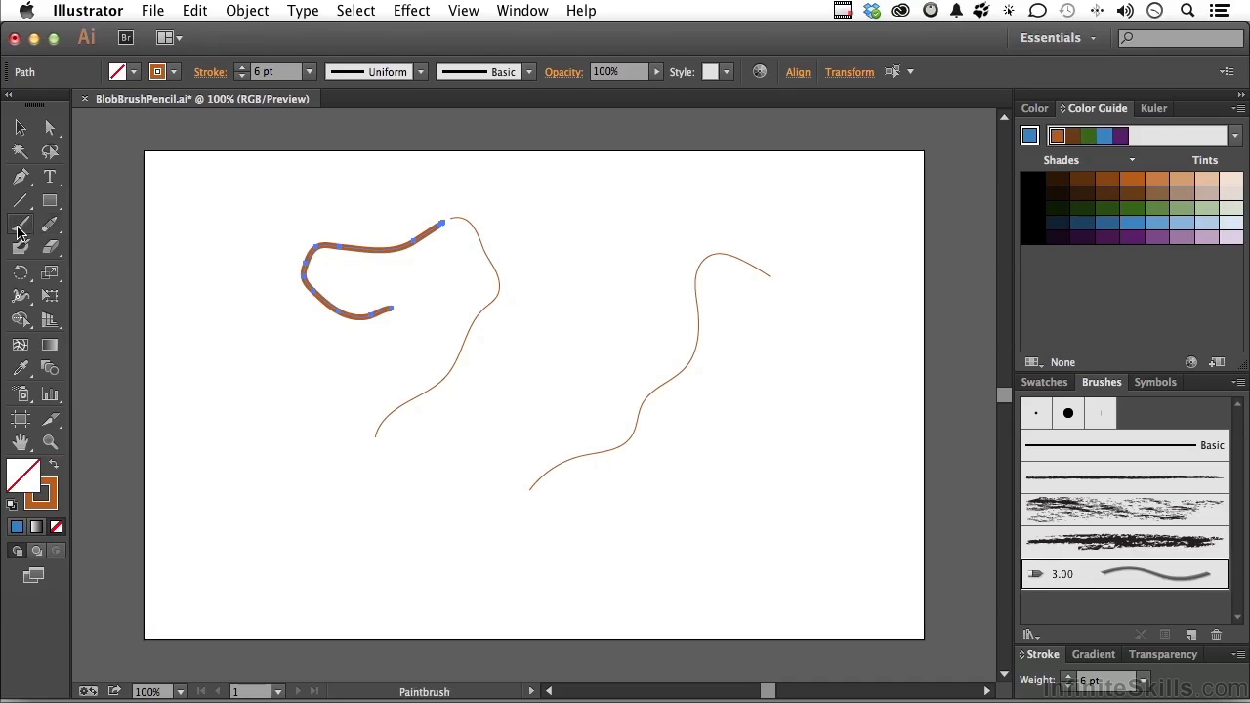
pyautogui.click(23, 250)
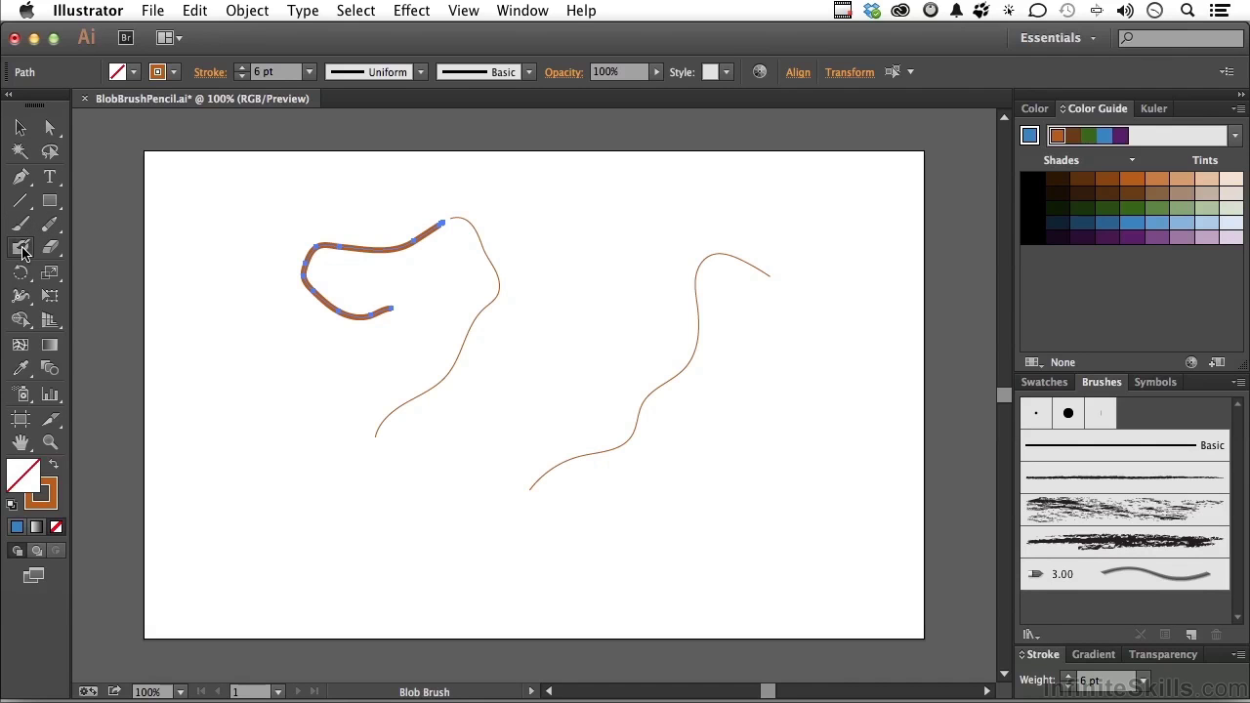